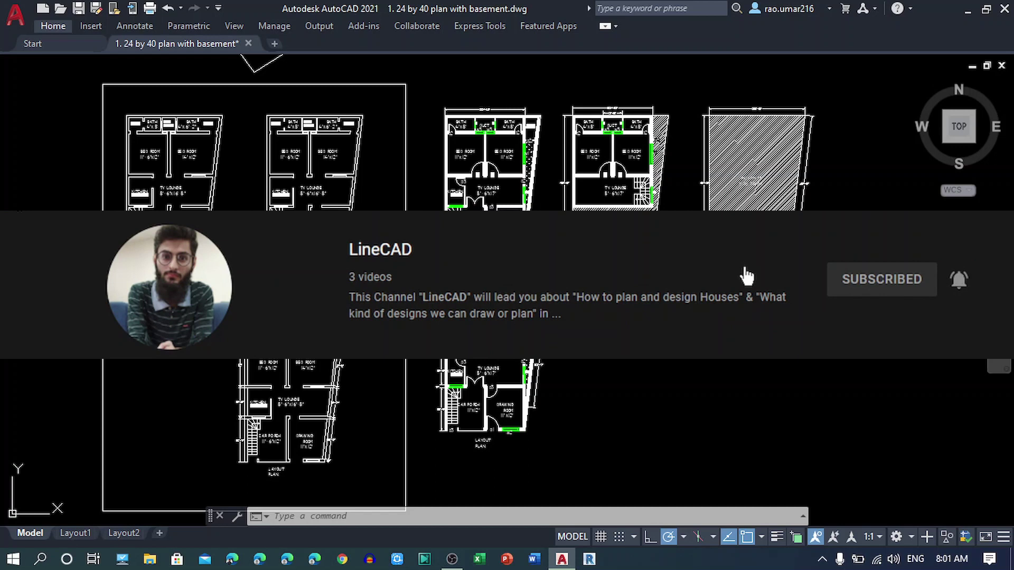
Step: Zoom in on the hatched plot's 1050 sq. ft, 3.85 Marla area label
scroll(629, 426, up, 3)
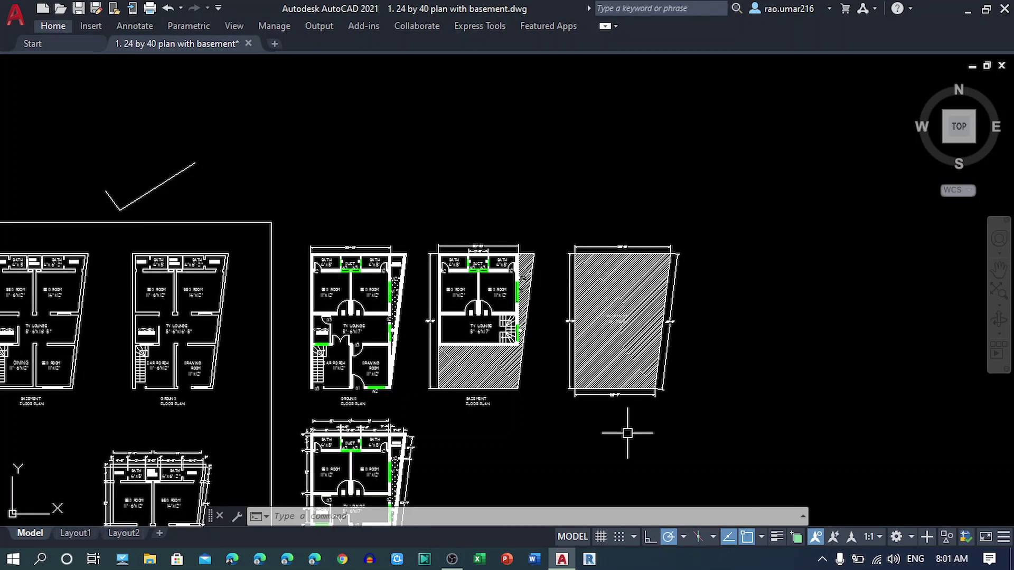
scroll(649, 340, up, 3)
scroll(654, 343, up, 2)
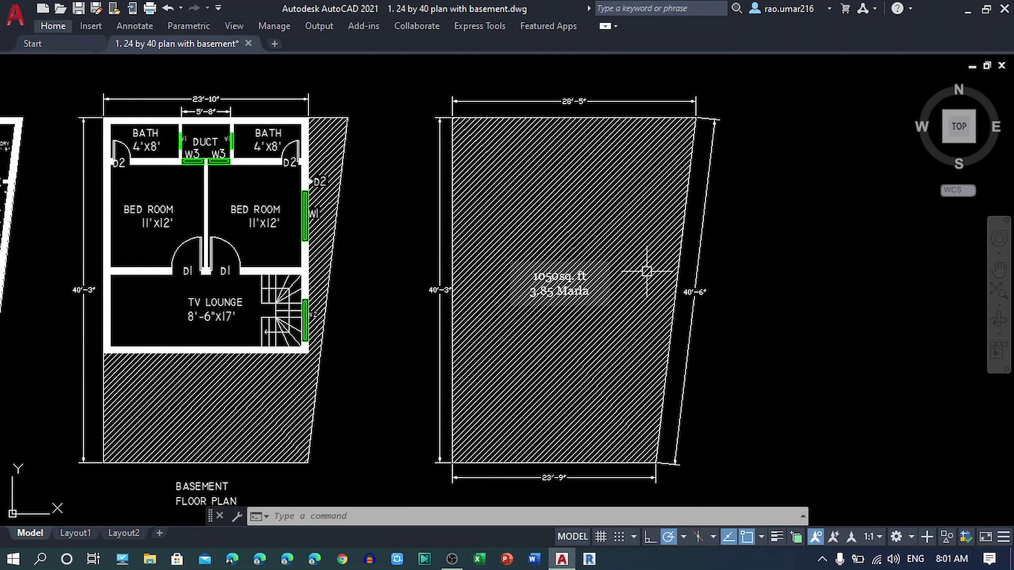
scroll(602, 266, up, 2)
scroll(624, 277, down, 2)
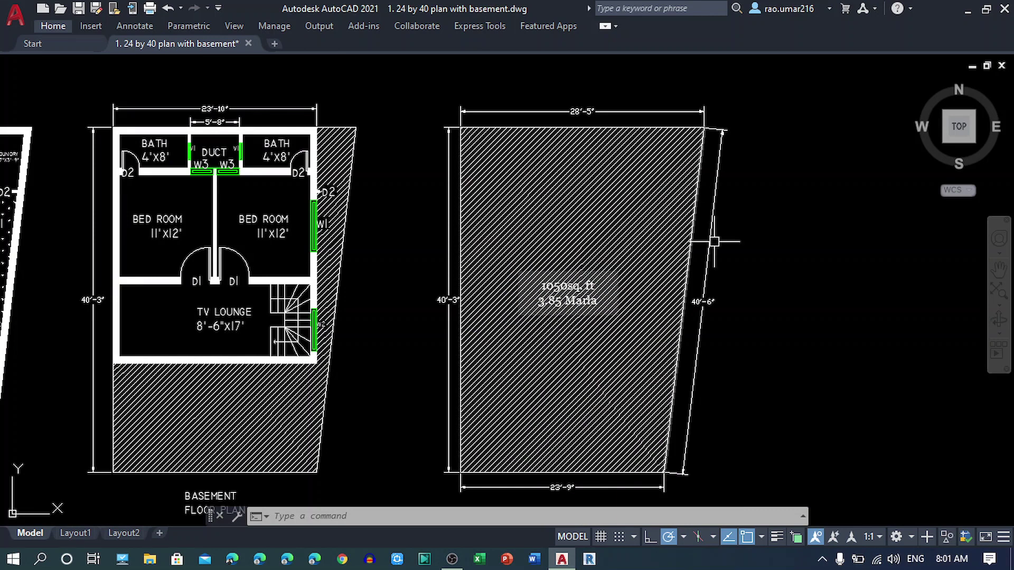
scroll(583, 285, up, 4)
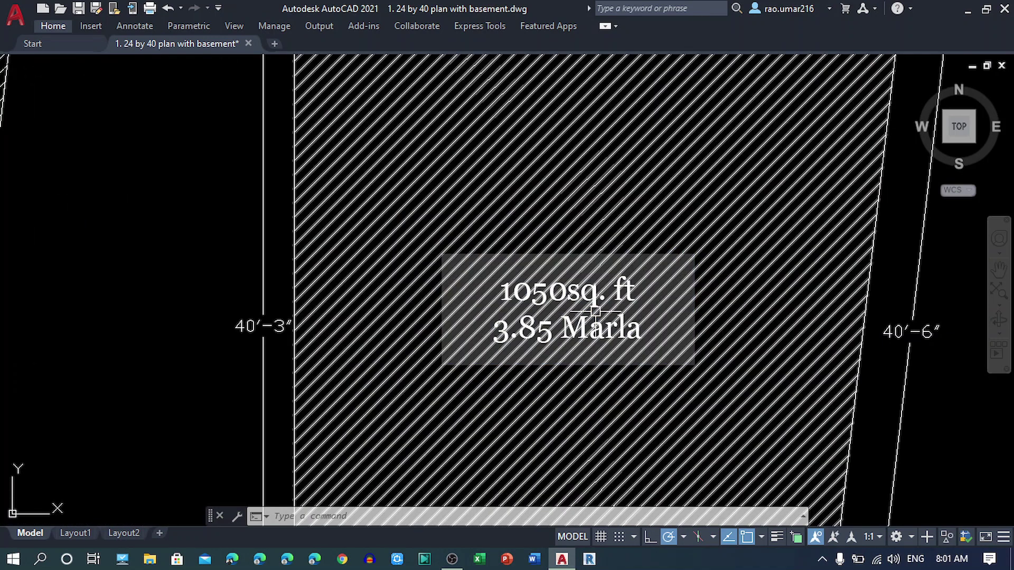
scroll(594, 309, up, 2)
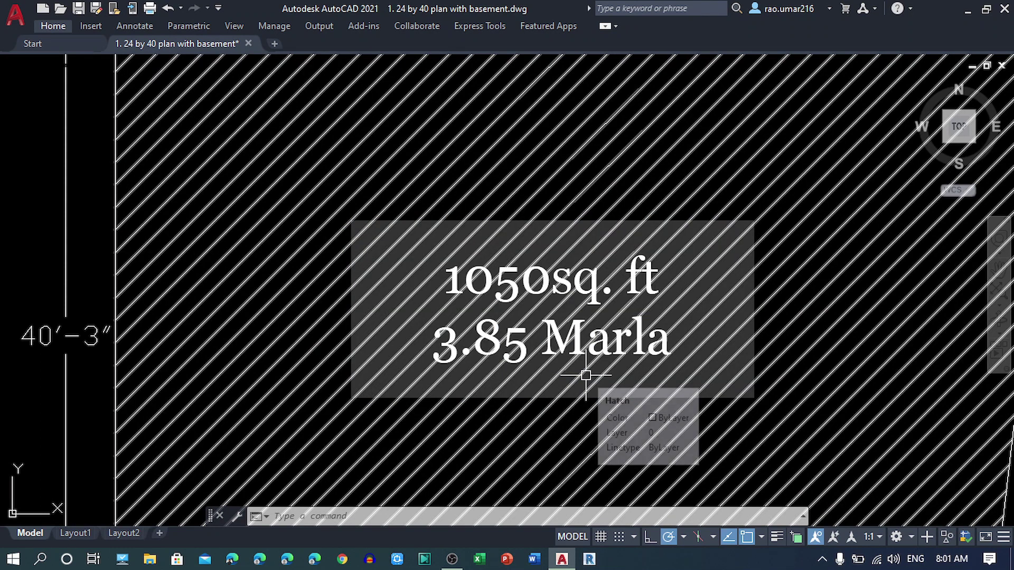
mouse_move(585, 375)
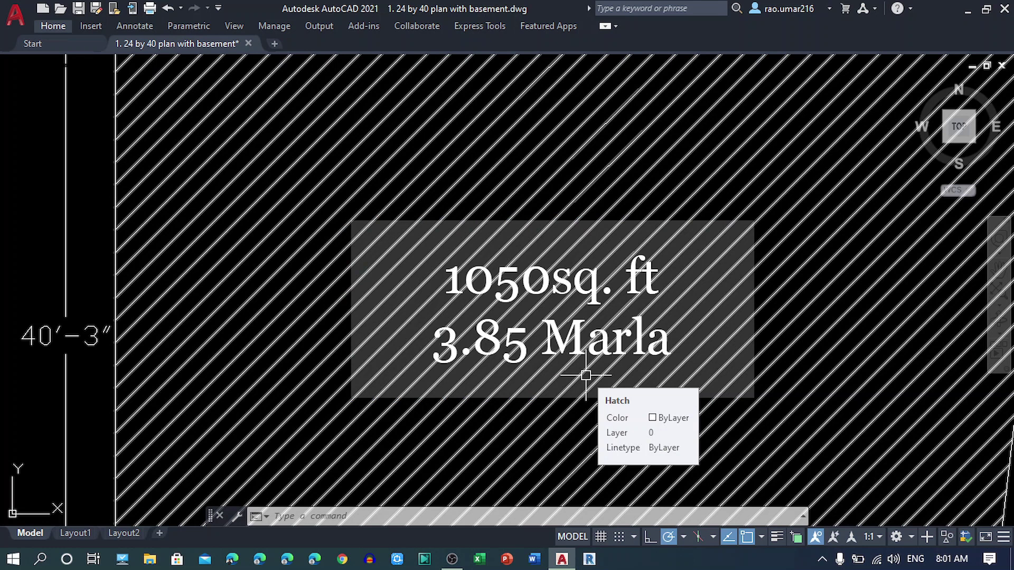
Step: Zoom back out to show the basement plan beside the hatched plot
scroll(585, 375, down, 5)
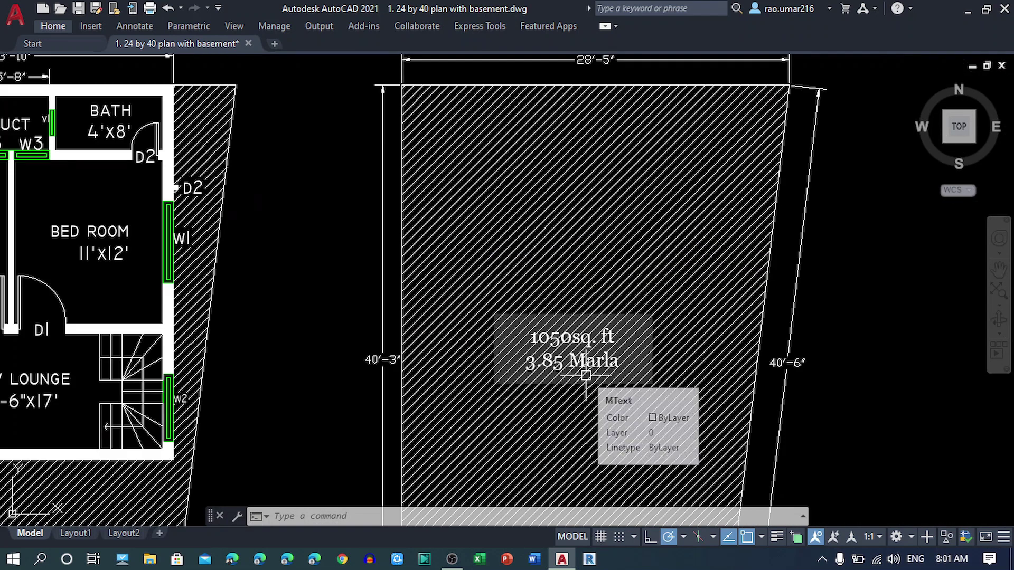
scroll(586, 375, down, 2)
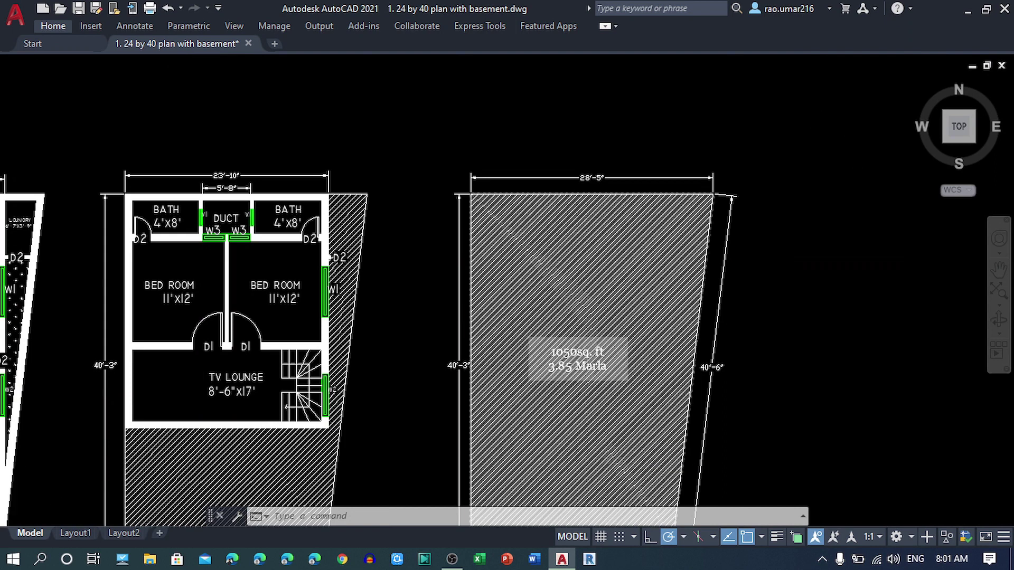
scroll(585, 375, down, 3)
scroll(586, 375, down, 3)
Step: Pan the overview of all plans and close in on the ground floor plan's baths, duct and bedrooms
mouse_move(678, 345)
middle_down()
mouse_move(712, 300)
mouse_move(728, 296)
middle_up()
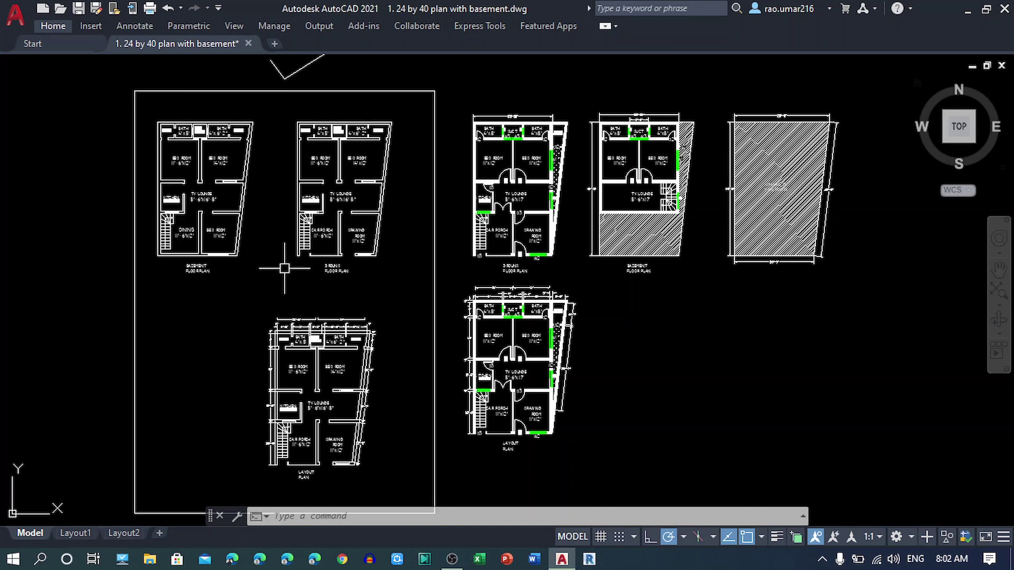
mouse_move(279, 265)
middle_down()
mouse_move(282, 320)
mouse_move(288, 265)
middle_up()
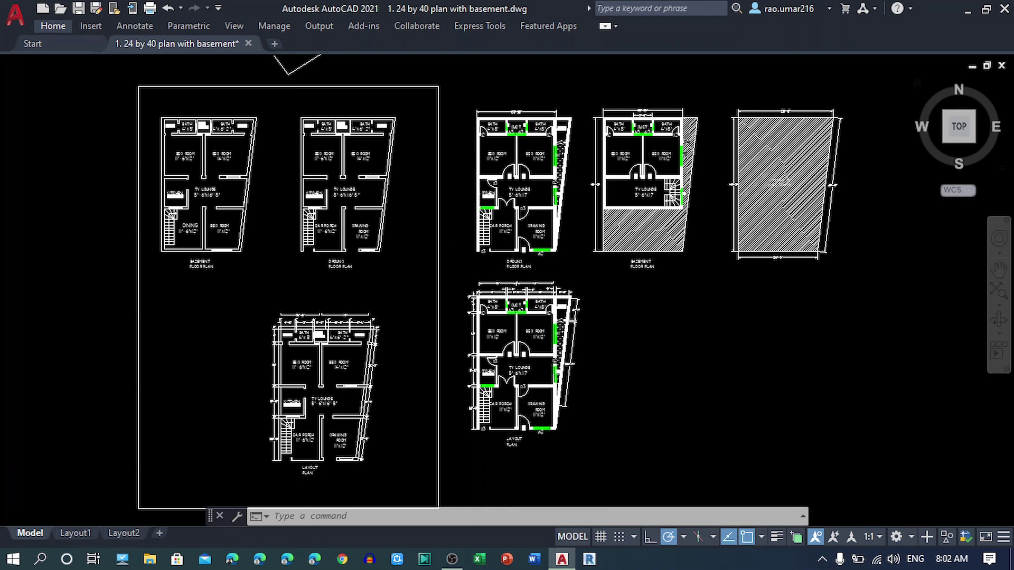
scroll(527, 357, up, 3)
scroll(453, 408, down, 2)
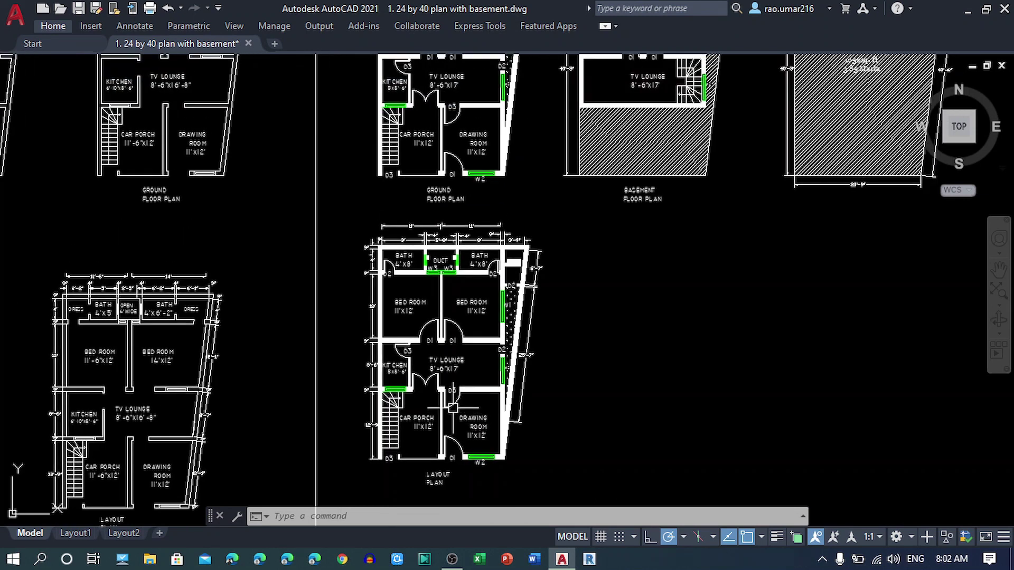
mouse_move(524, 188)
middle_down()
mouse_move(489, 240)
mouse_move(486, 315)
mouse_move(491, 202)
mouse_move(491, 280)
mouse_move(482, 292)
mouse_move(494, 240)
mouse_move(492, 319)
mouse_move(494, 187)
middle_up()
Step: Pan and zoom to centre the lower layout plan on screen
scroll(466, 268, up, 3)
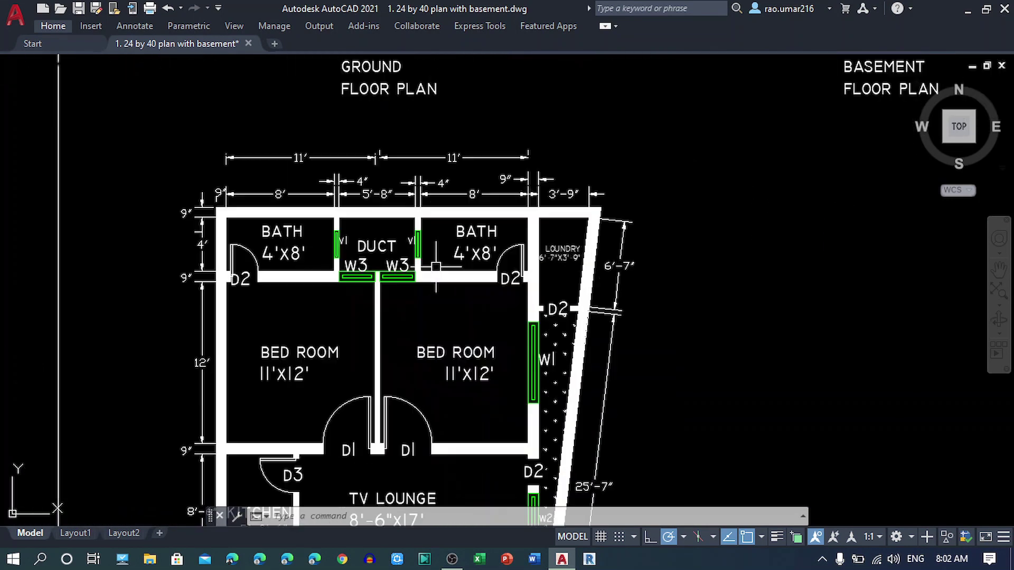
scroll(476, 317, up, 1)
scroll(485, 384, down, 4)
middle_drag(484, 384, 462, 499)
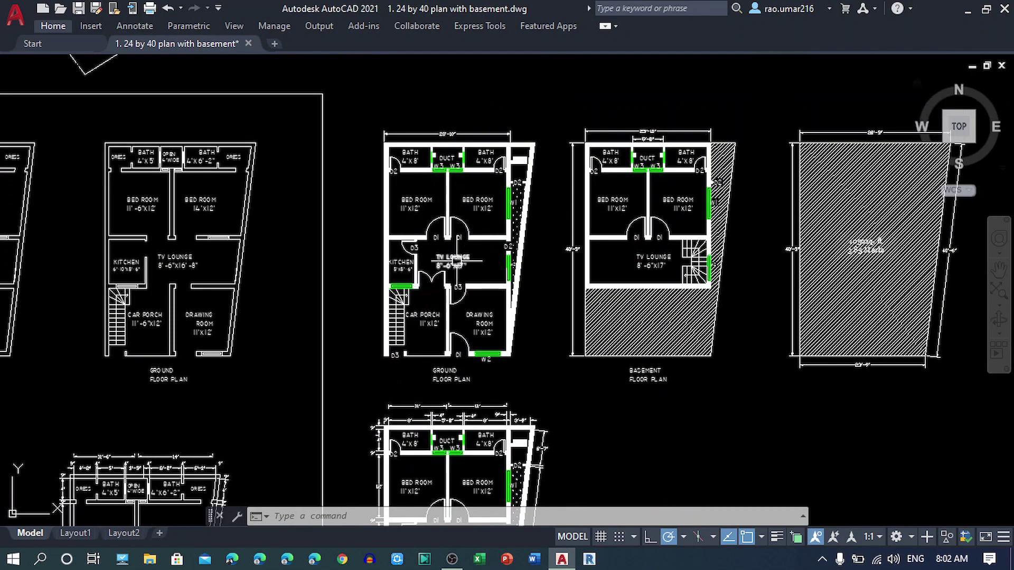
middle_drag(455, 260, 457, 93)
mouse_move(459, 326)
middle_down()
mouse_move(461, 290)
mouse_move(438, 366)
middle_up()
scroll(463, 294, up, 2)
scroll(462, 159, up, 3)
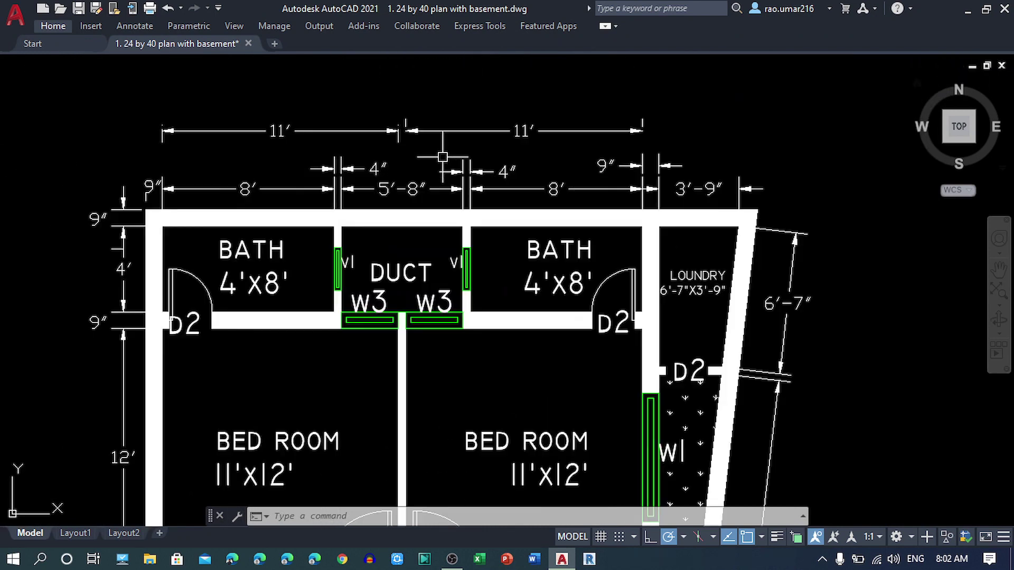
scroll(615, 252, down, 2)
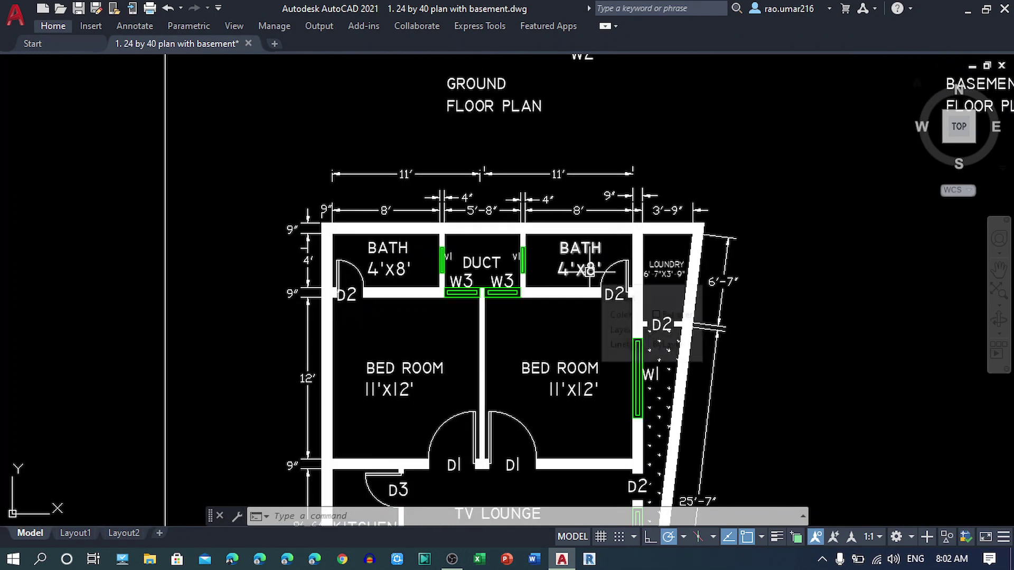
scroll(515, 346, down, 2)
Step: Inspect the car porch and drawing room up close, then the TV lounge and kitchen
middle_drag(465, 380, 465, 338)
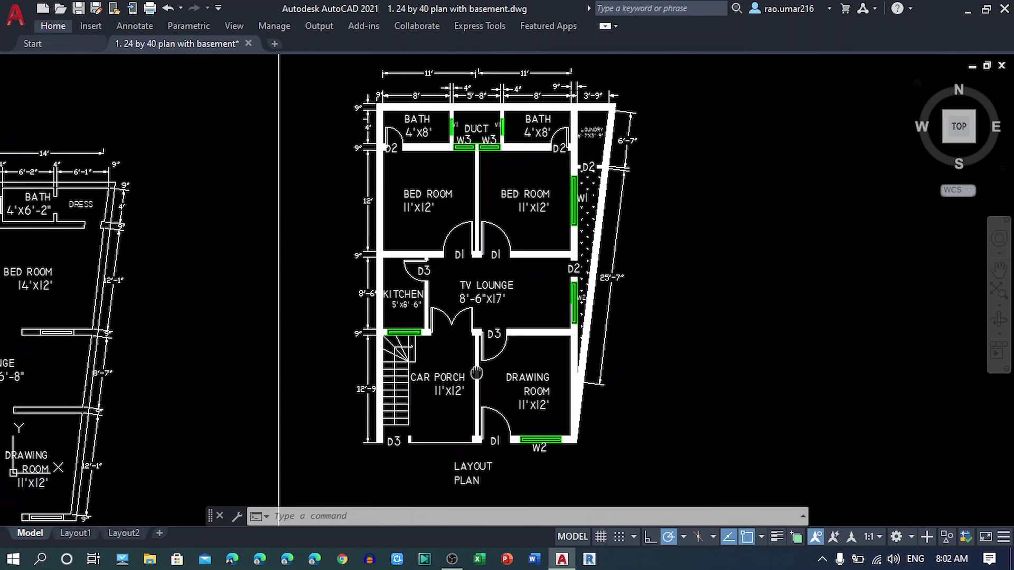
scroll(447, 391, up, 4)
middle_drag(446, 391, 421, 313)
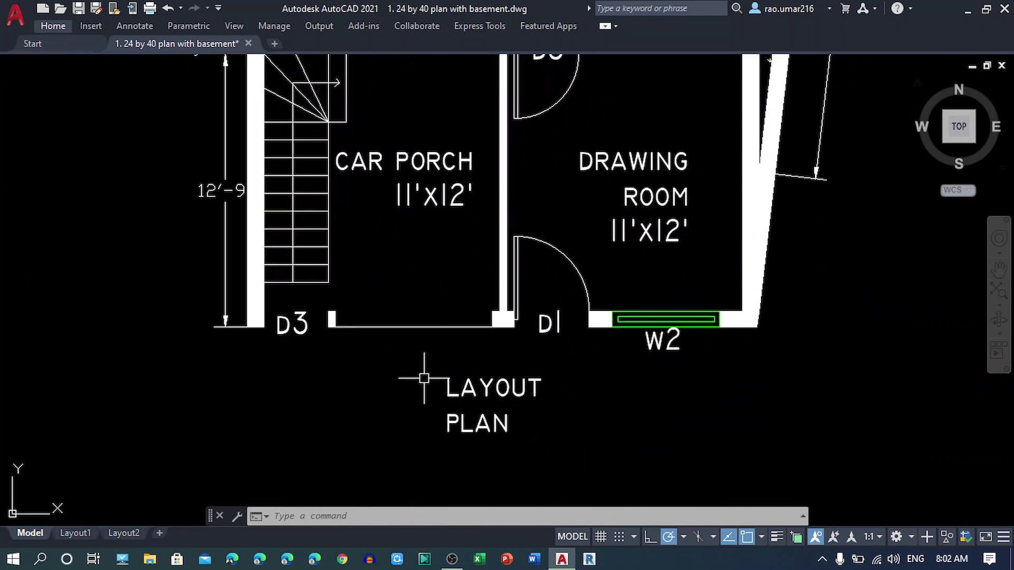
mouse_move(403, 389)
middle_down()
mouse_move(382, 394)
mouse_move(374, 453)
middle_up()
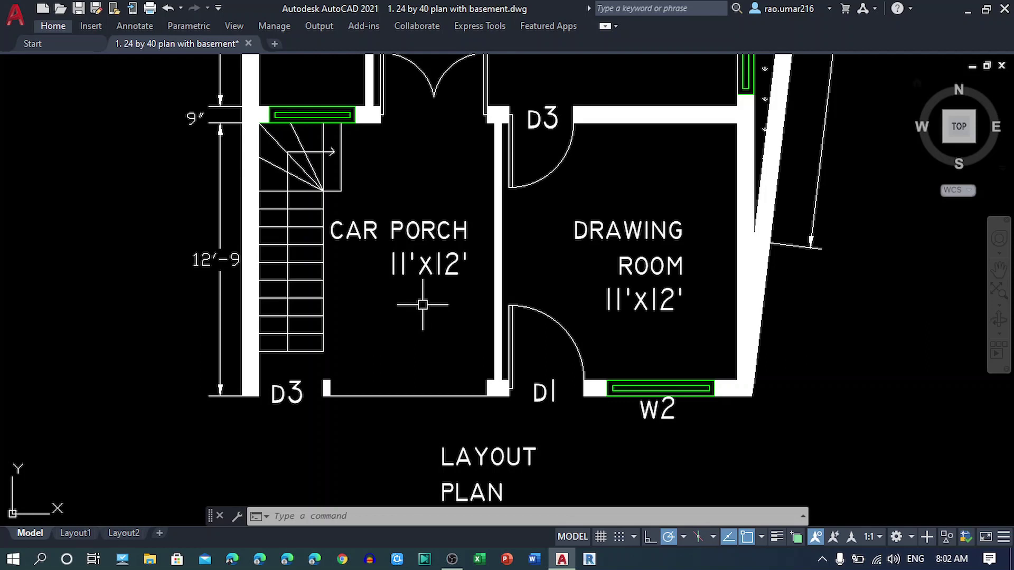
middle_drag(422, 304, 417, 320)
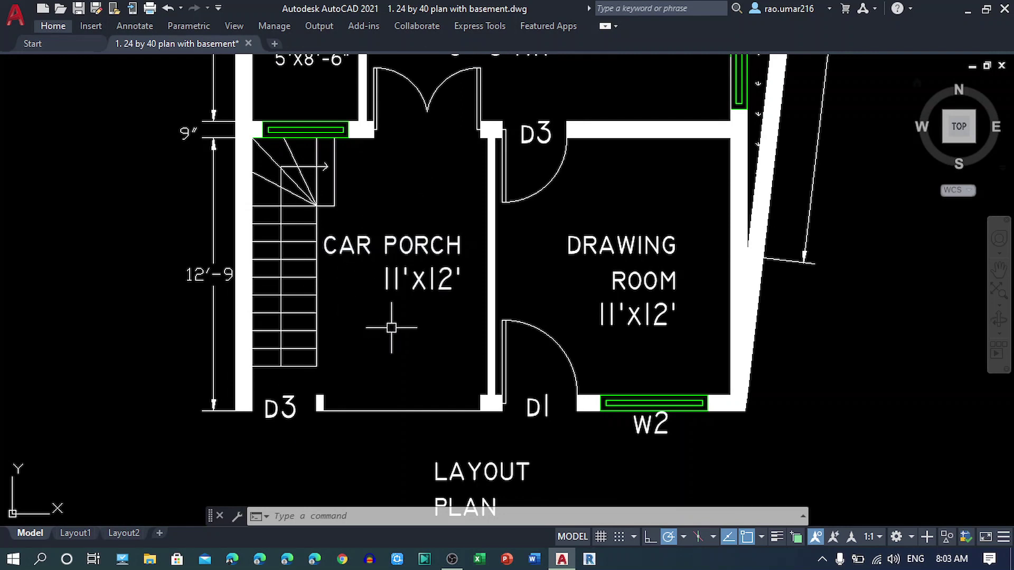
middle_drag(394, 331, 296, 331)
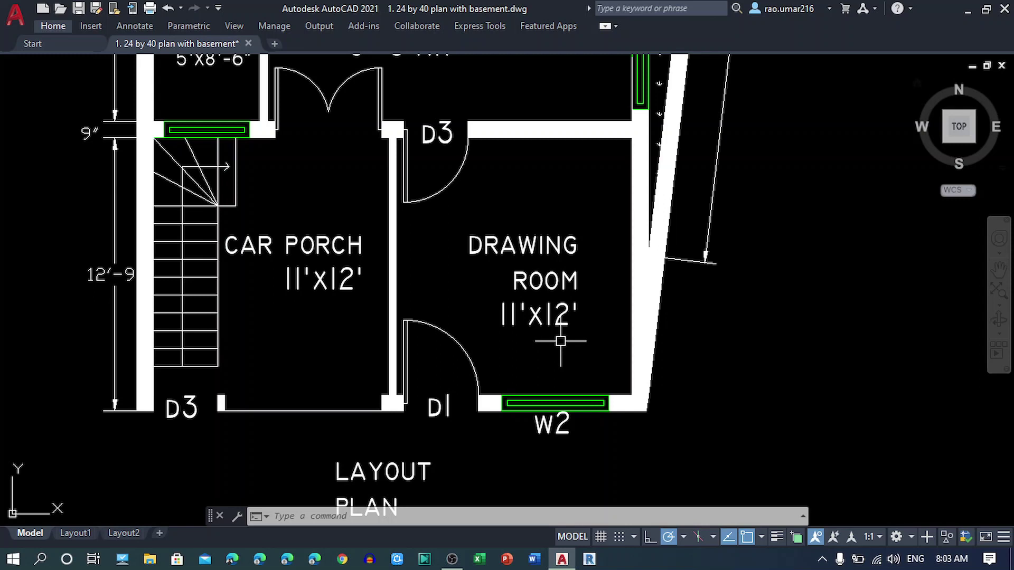
mouse_move(550, 248)
middle_down()
mouse_move(553, 353)
mouse_move(575, 469)
middle_up()
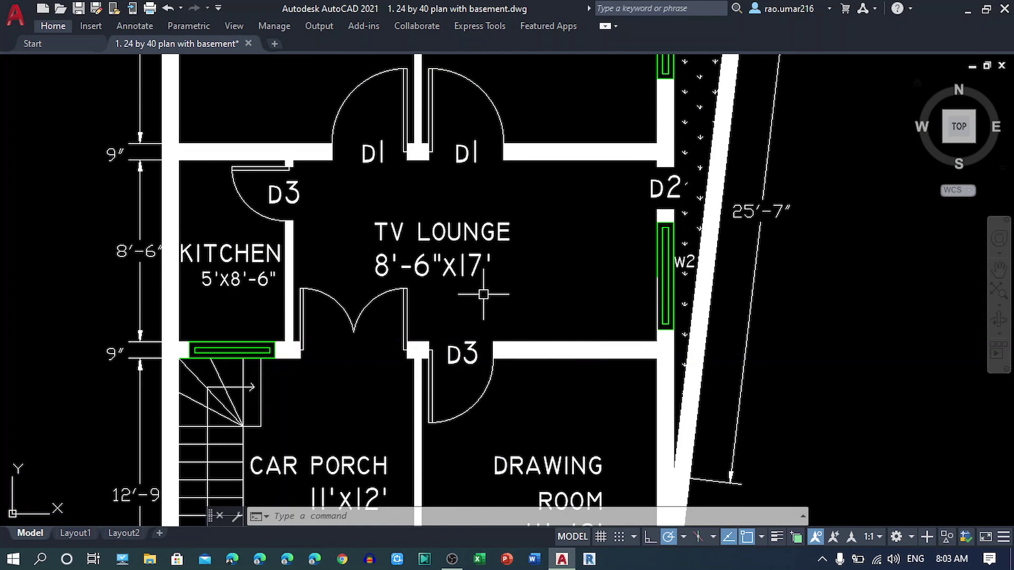
middle_drag(549, 302, 562, 315)
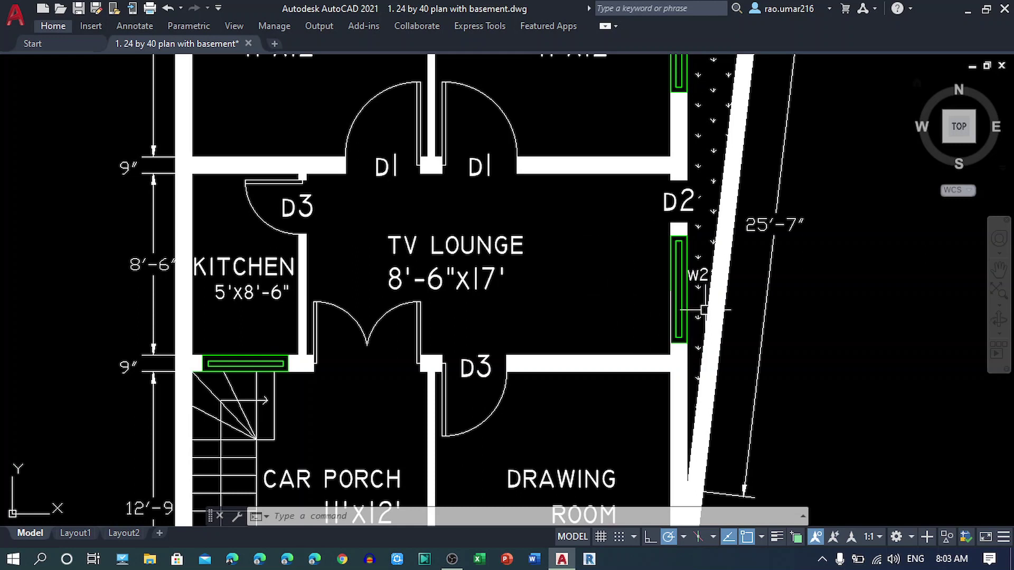
Step: Reposition the view around the layout plan's TV lounge and kitchen
scroll(681, 201, down, 2)
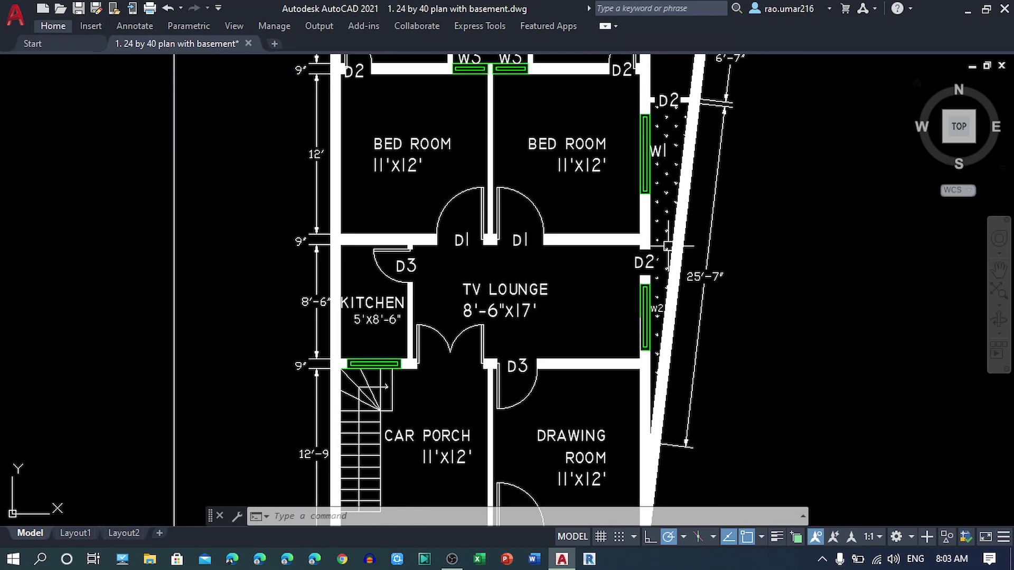
scroll(533, 300, up, 2)
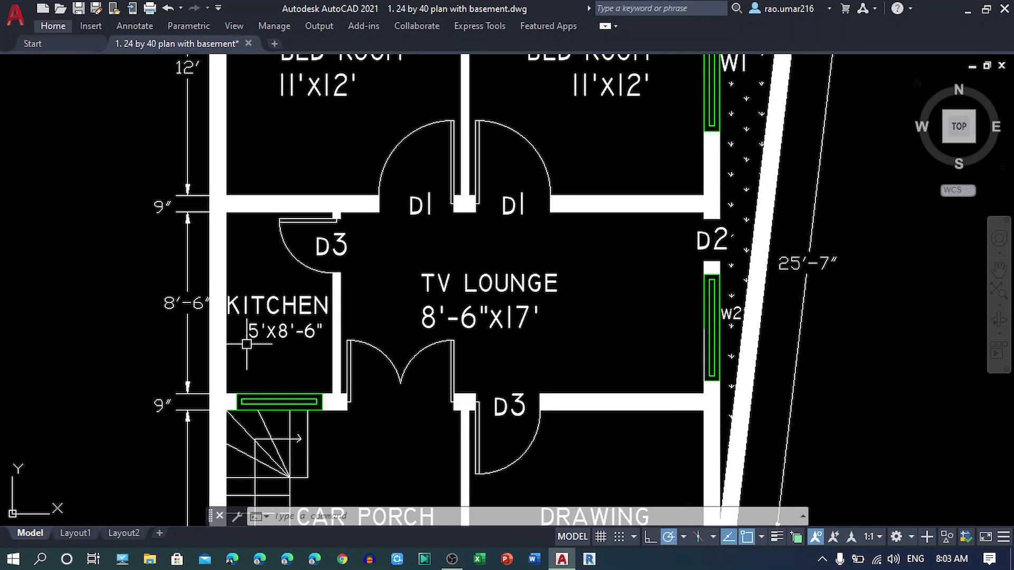
mouse_move(470, 281)
middle_down()
mouse_move(438, 319)
mouse_move(386, 490)
middle_up()
middle_drag(485, 332, 491, 352)
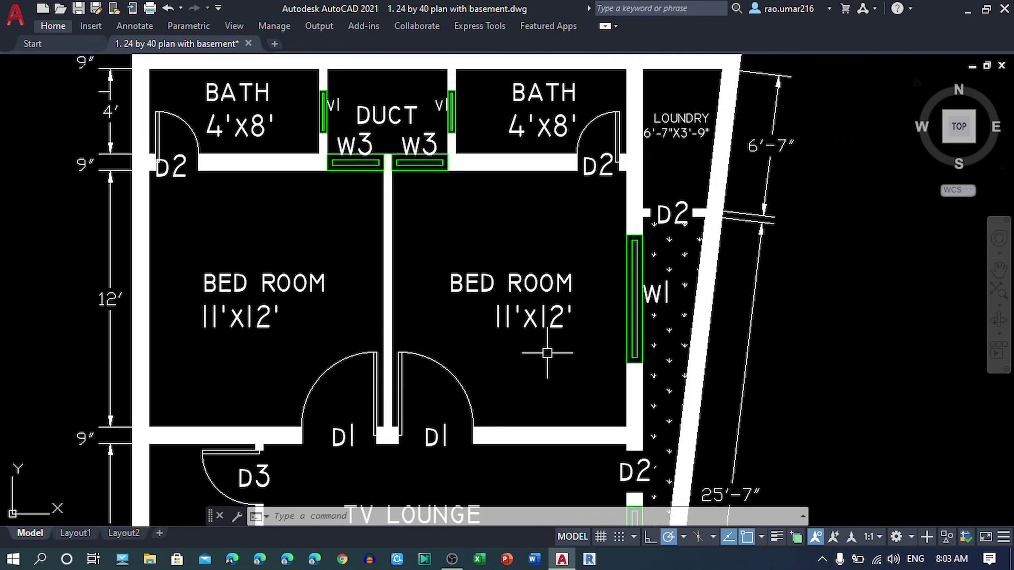
Step: Pan across the baths, duct, upper bedrooms, laundry and side passage
scroll(544, 358, down, 1)
scroll(526, 306, down, 3)
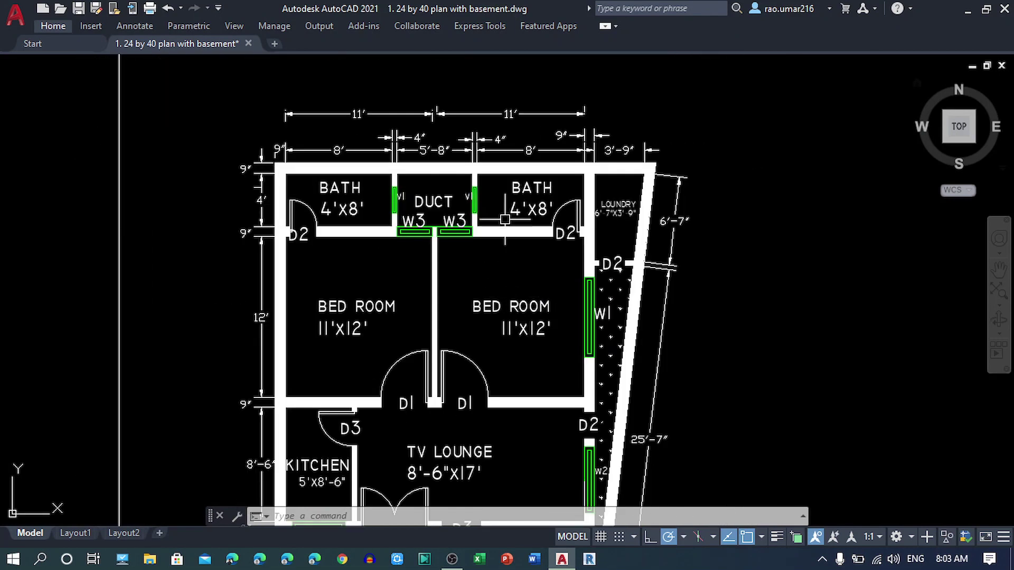
scroll(465, 317, up, 2)
middle_drag(467, 323, 466, 374)
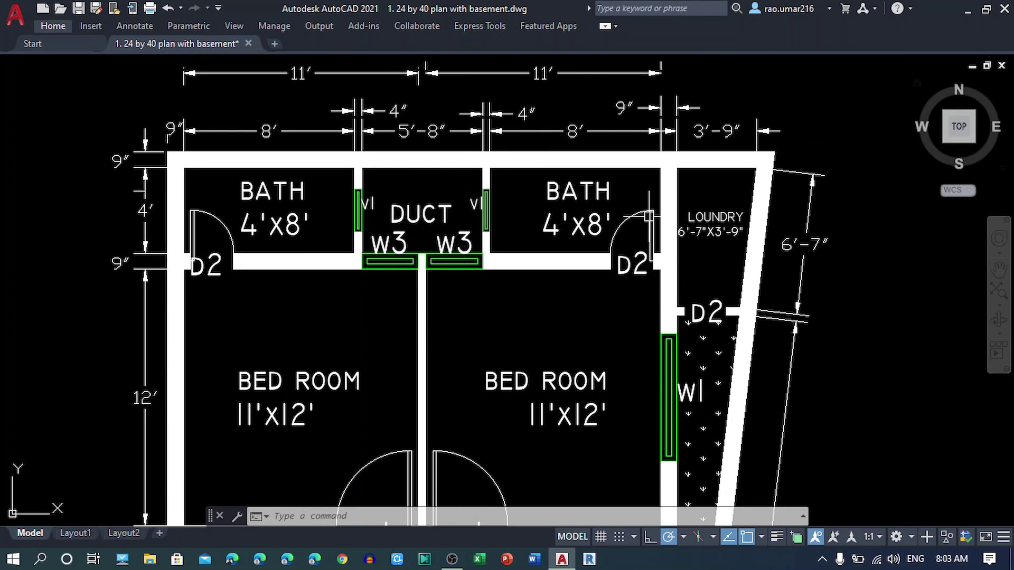
middle_drag(579, 334, 580, 266)
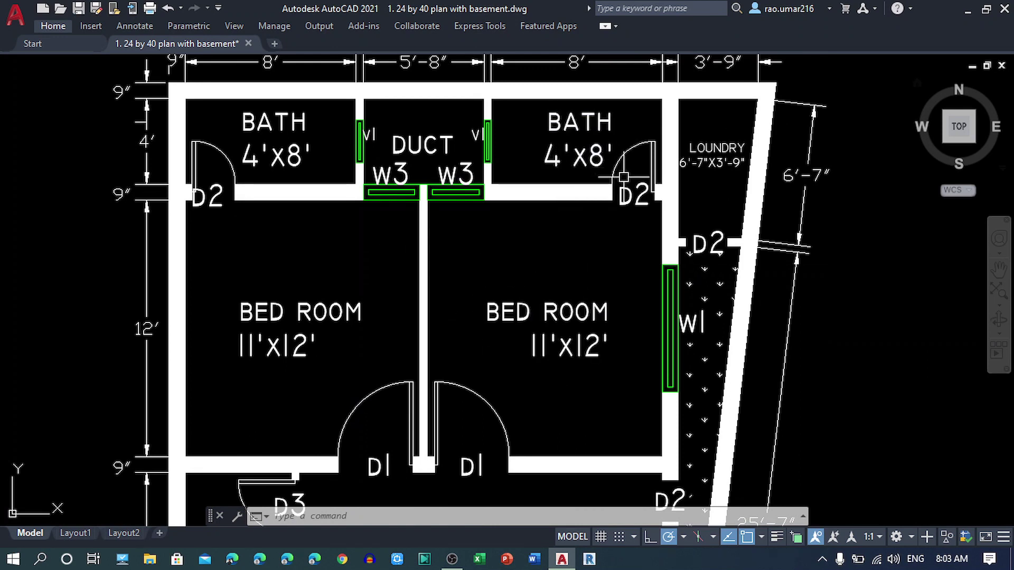
middle_drag(625, 225, 465, 228)
mouse_move(539, 174)
middle_down()
mouse_move(494, 178)
mouse_move(436, 92)
middle_up()
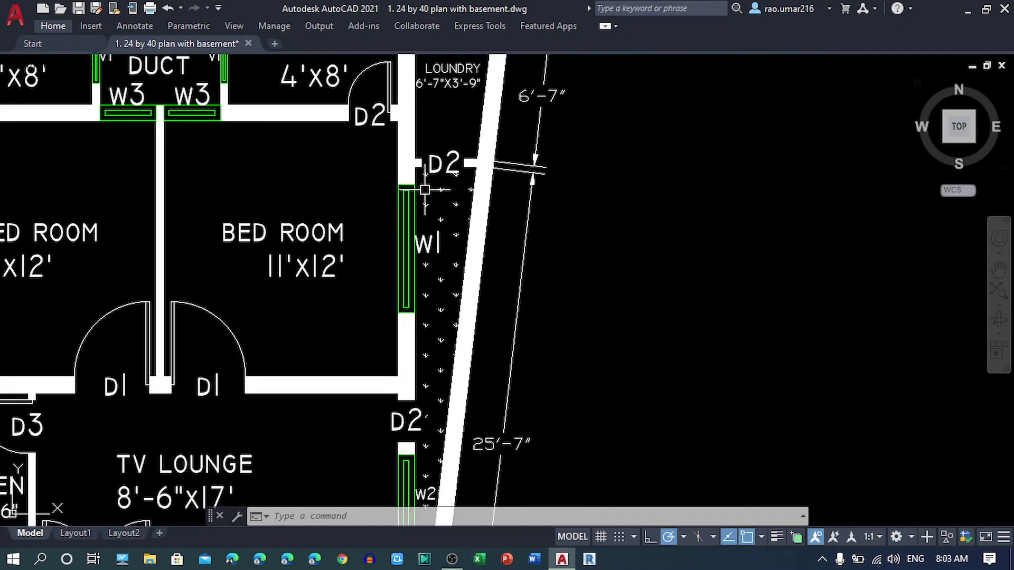
Step: Close in on the bedroom's W1 window and the 6'-7"x3'-9" laundry by the bath and duct
middle_drag(433, 330, 518, 175)
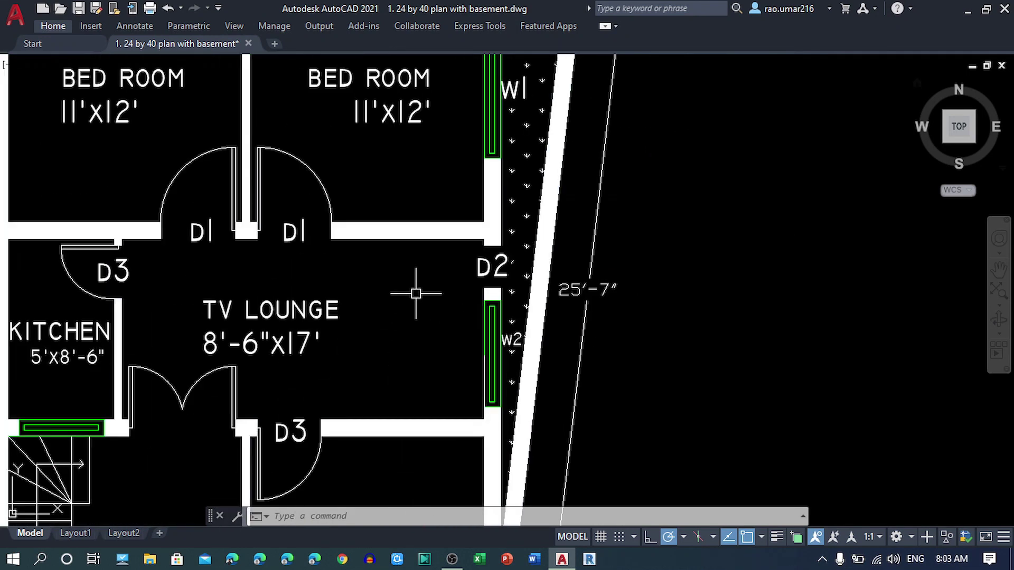
middle_drag(516, 239, 384, 330)
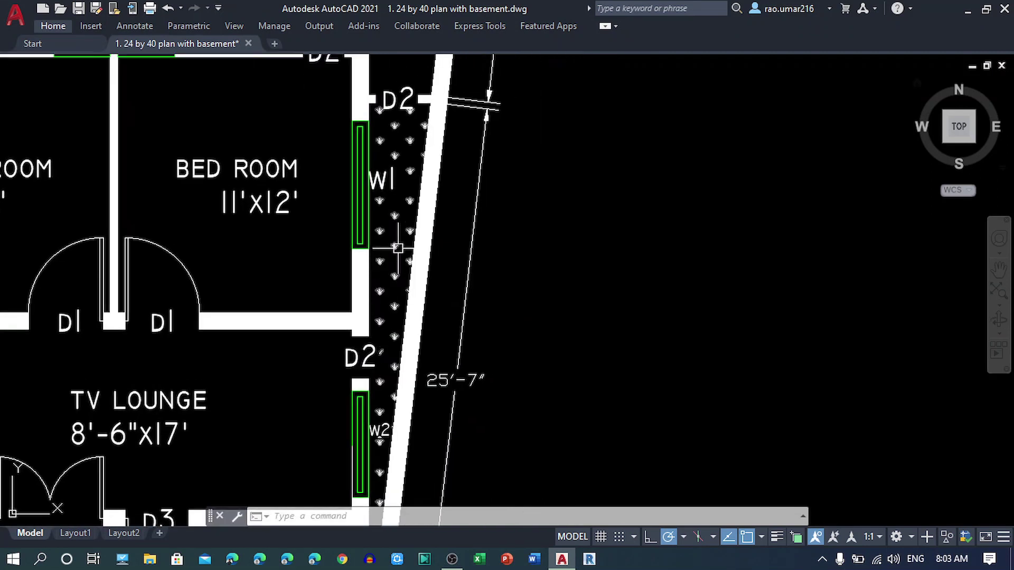
middle_drag(397, 248, 379, 506)
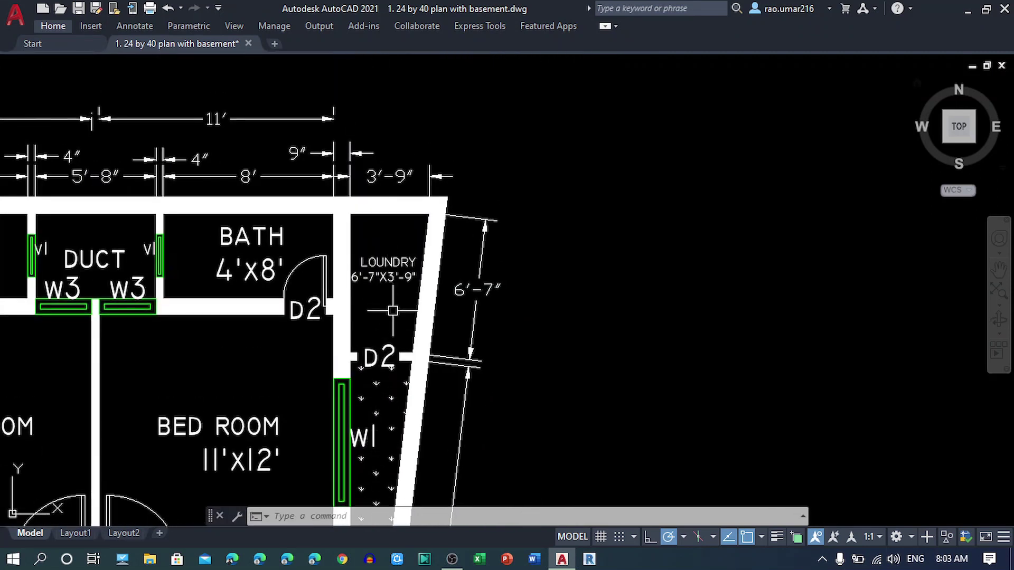
scroll(393, 311, up, 2)
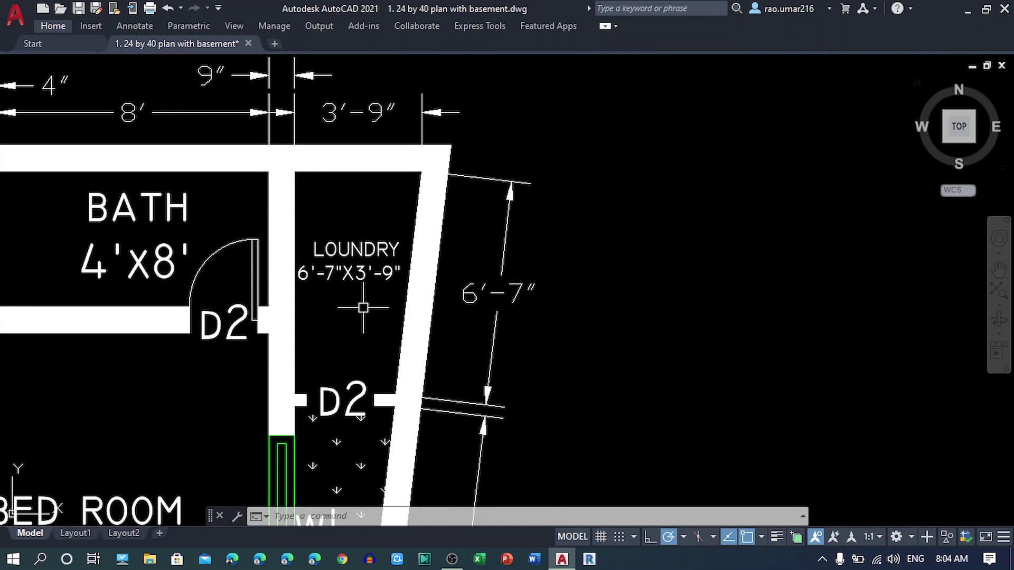
scroll(362, 311, down, 2)
scroll(363, 311, down, 2)
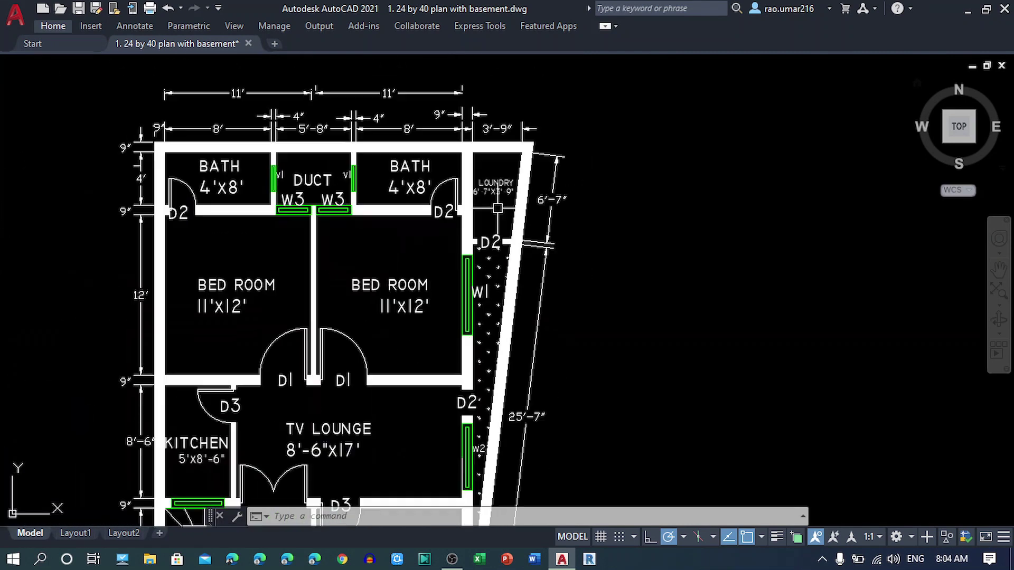
scroll(363, 312, down, 1)
Step: Show the whole layout plan, then move to the ground and basement floor plans
middle_drag(486, 242, 527, 157)
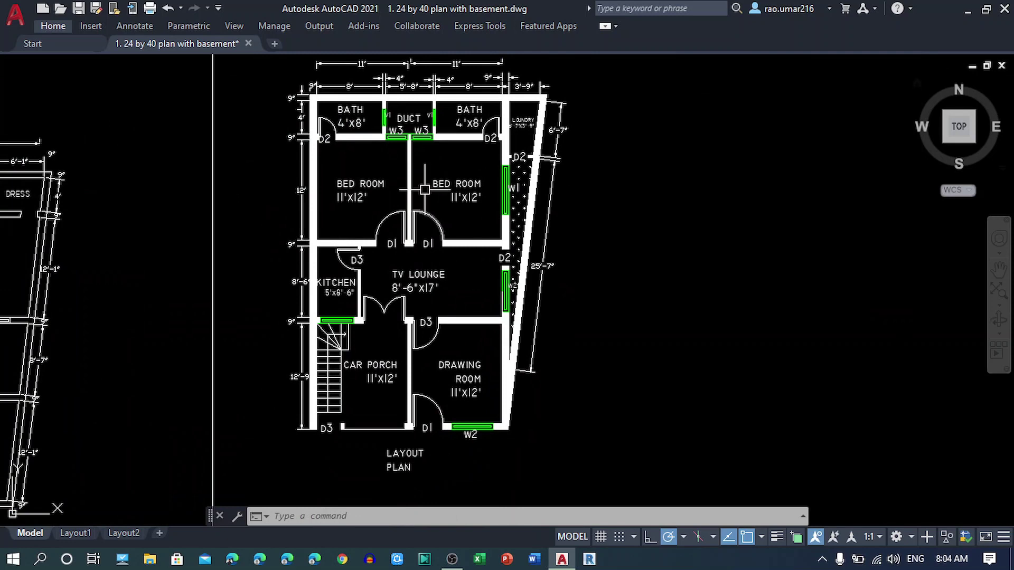
middle_drag(427, 186, 398, 523)
middle_drag(399, 201, 396, 298)
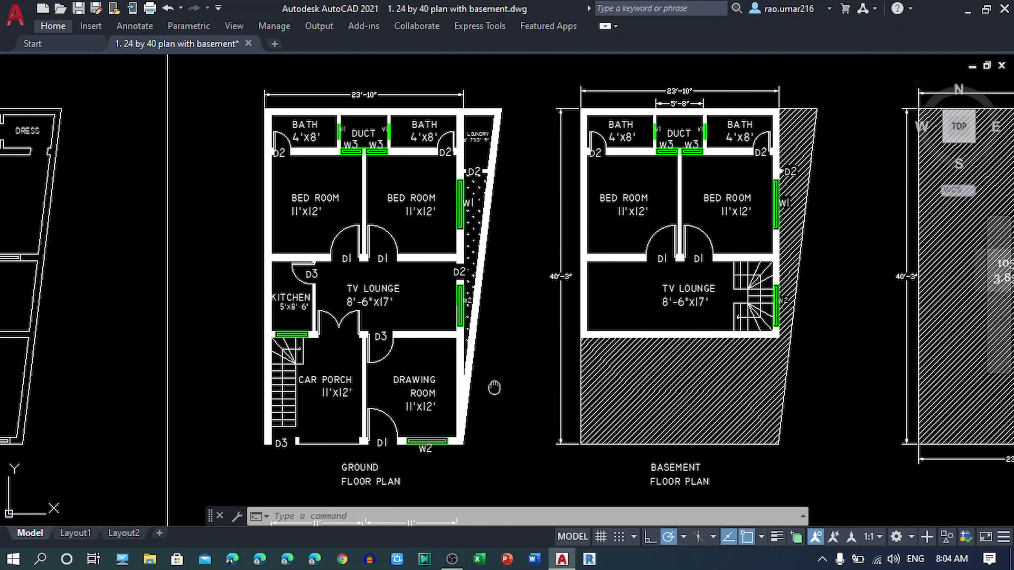
Step: Reveal the 1050 sq. ft plot and pan between the ground and basement plans
middle_drag(364, 435, 221, 431)
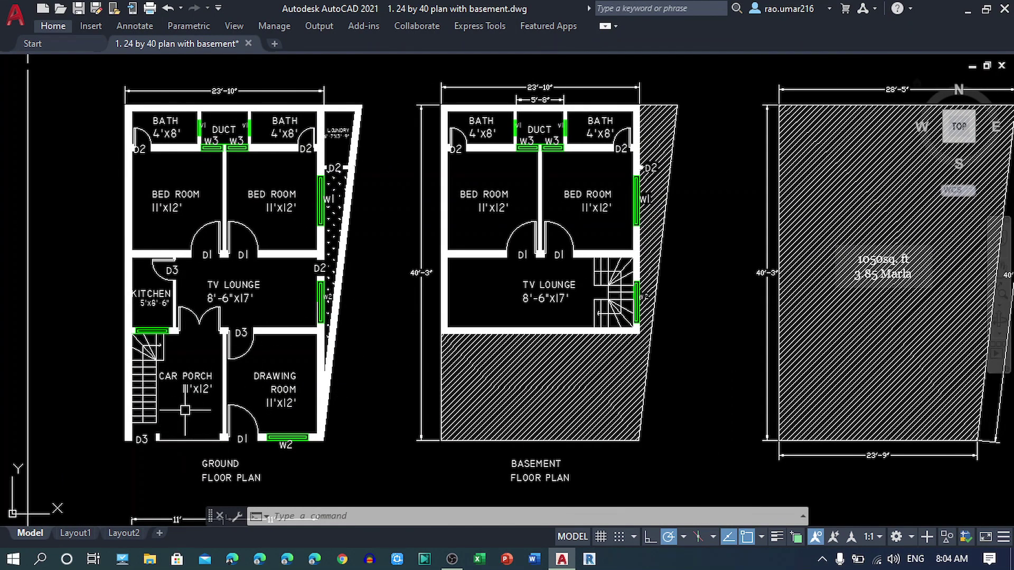
scroll(186, 398, up, 2)
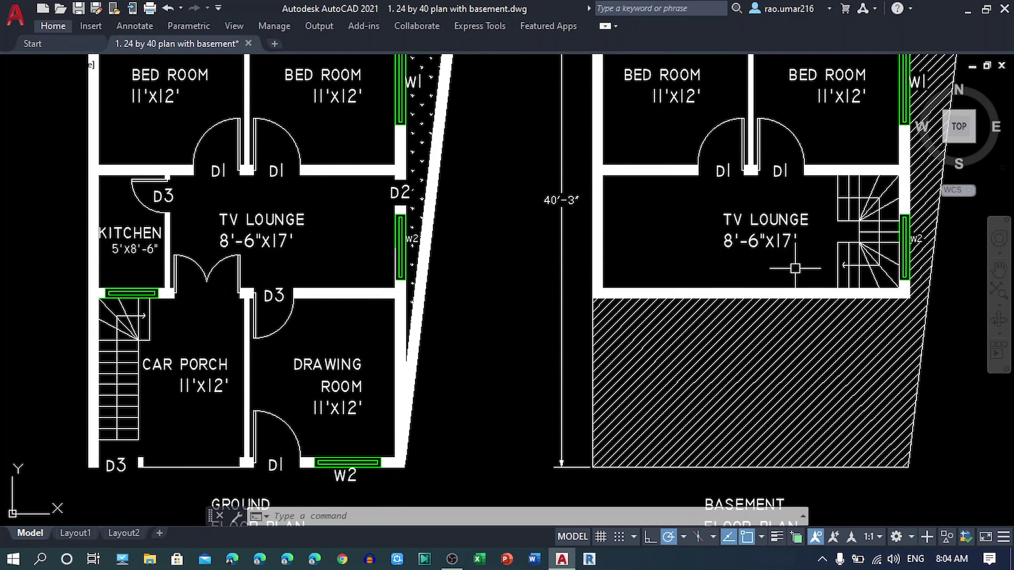
middle_drag(755, 244, 527, 295)
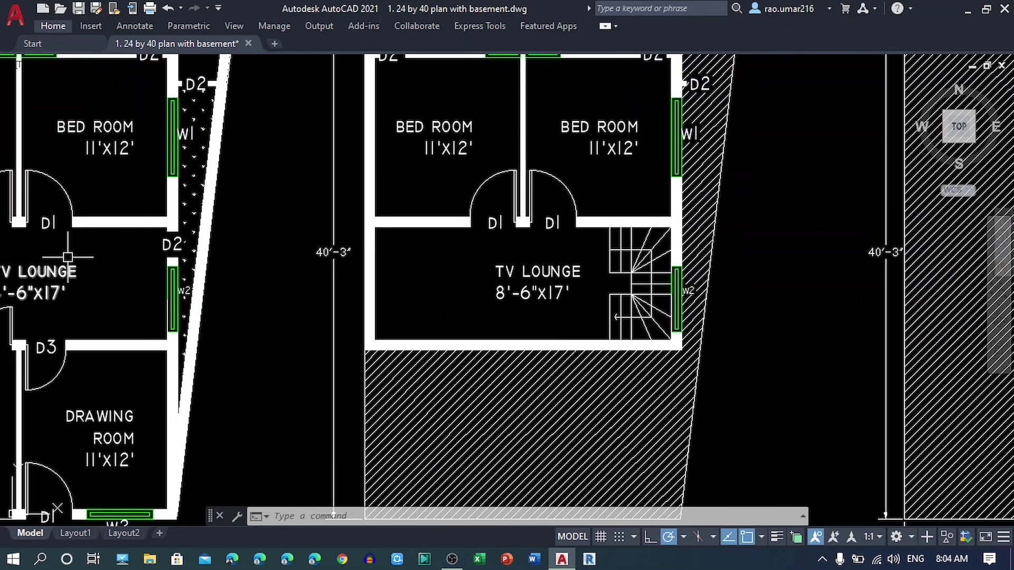
middle_drag(159, 290, 636, 295)
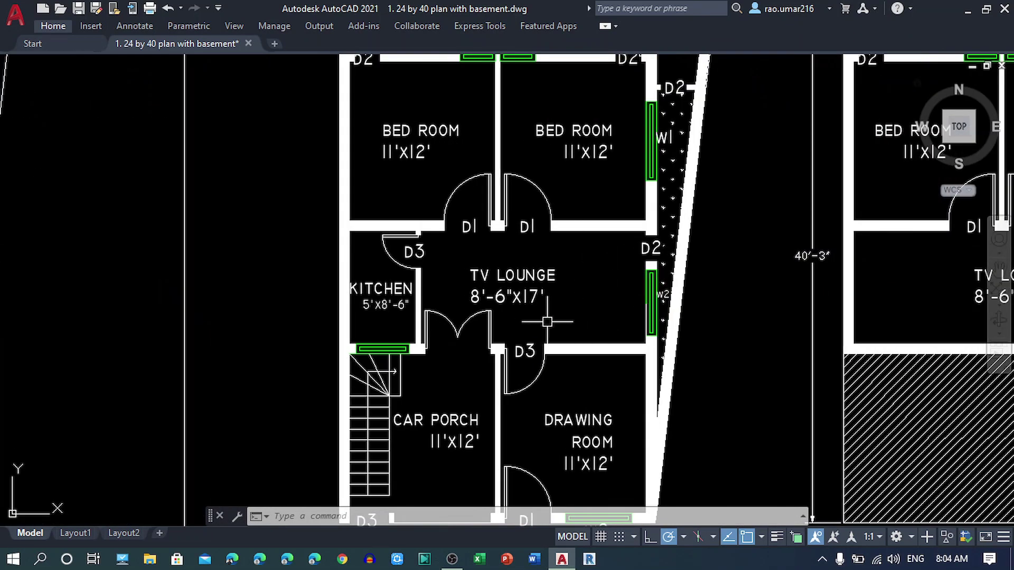
middle_drag(738, 311, 166, 318)
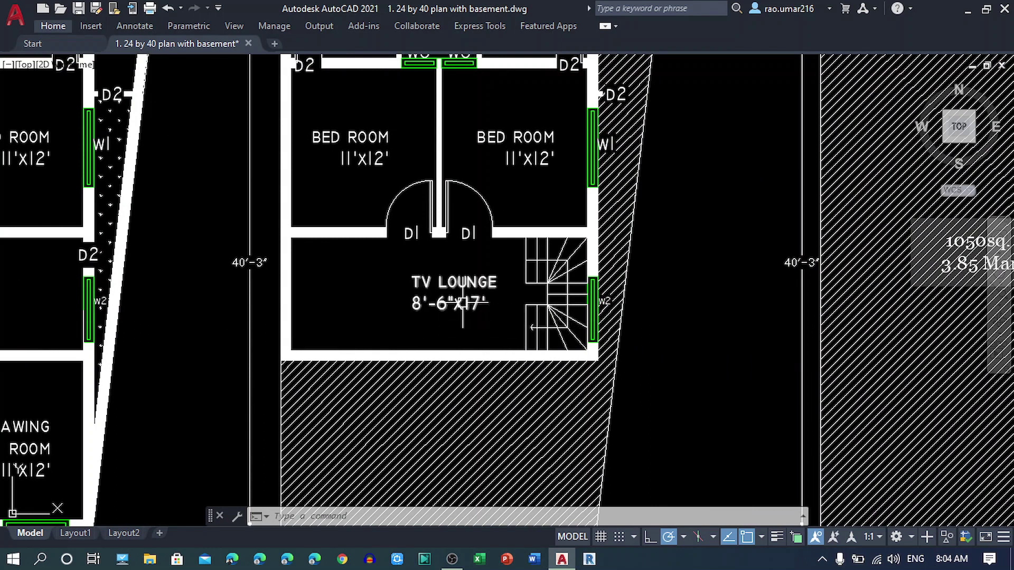
Step: Zoom into the basement TV lounge, then its baths, duct and top dimensions
scroll(463, 304, up, 2)
middle_drag(470, 324, 509, 373)
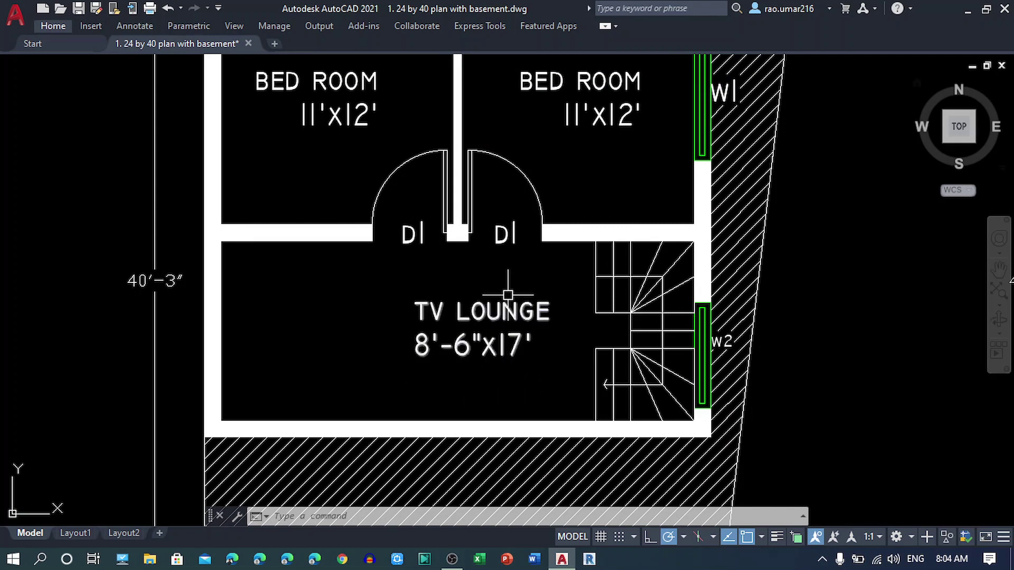
middle_drag(497, 267, 498, 427)
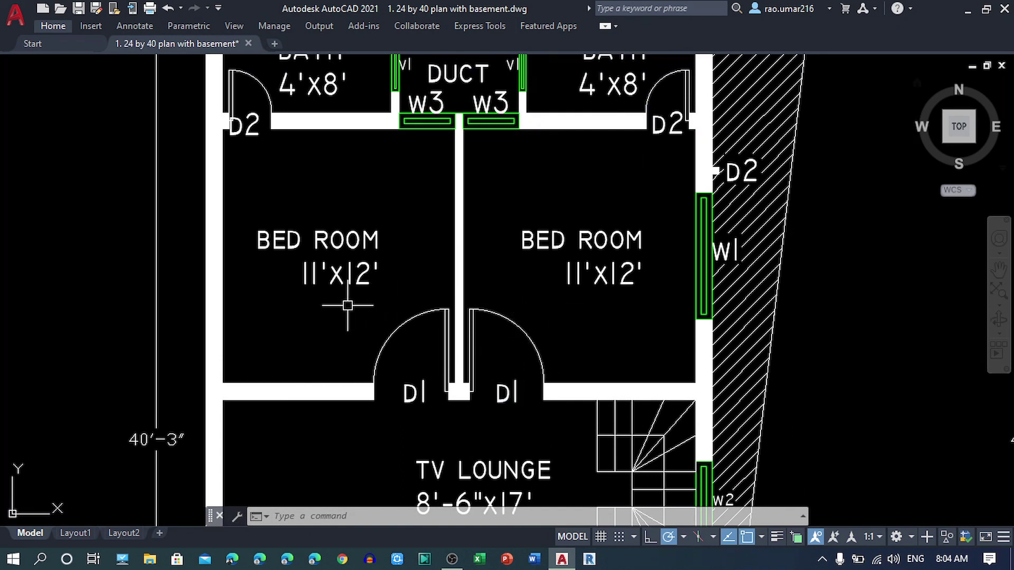
middle_drag(440, 236, 474, 305)
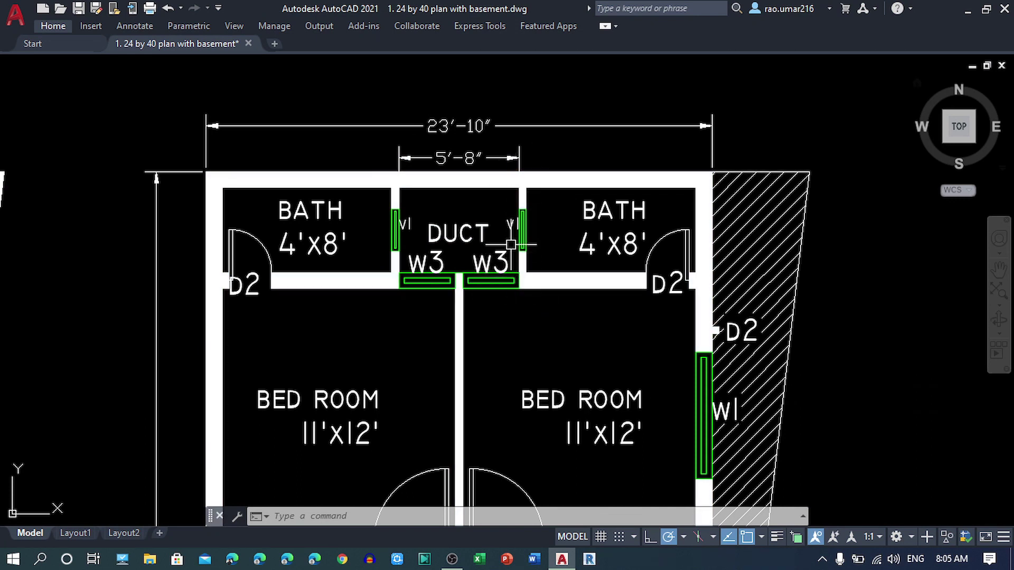
Step: Zoom out and frame all the floor plans together
scroll(526, 336, down, 5)
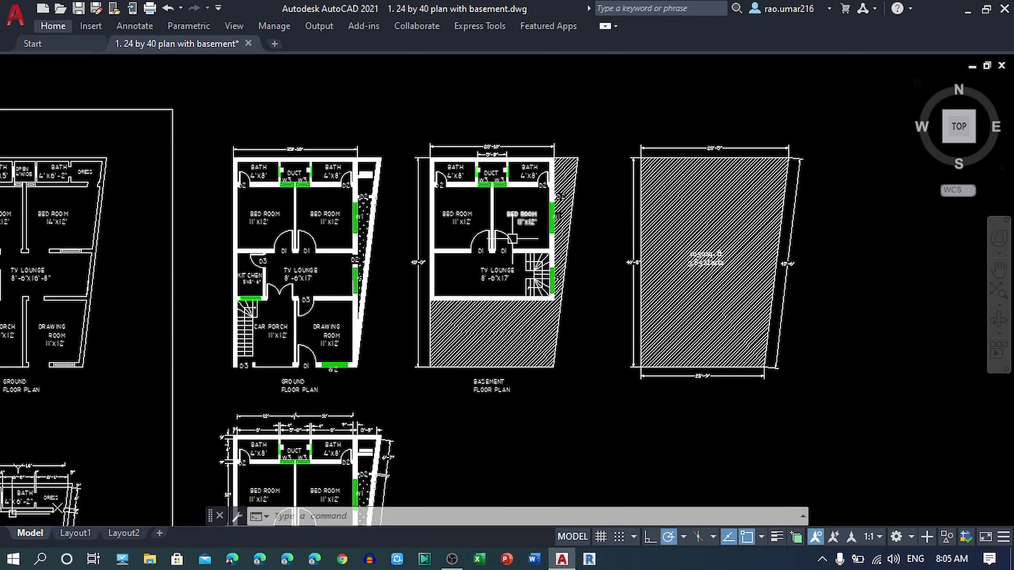
middle_drag(530, 339, 581, 211)
scroll(581, 211, up, 3)
scroll(627, 320, down, 1)
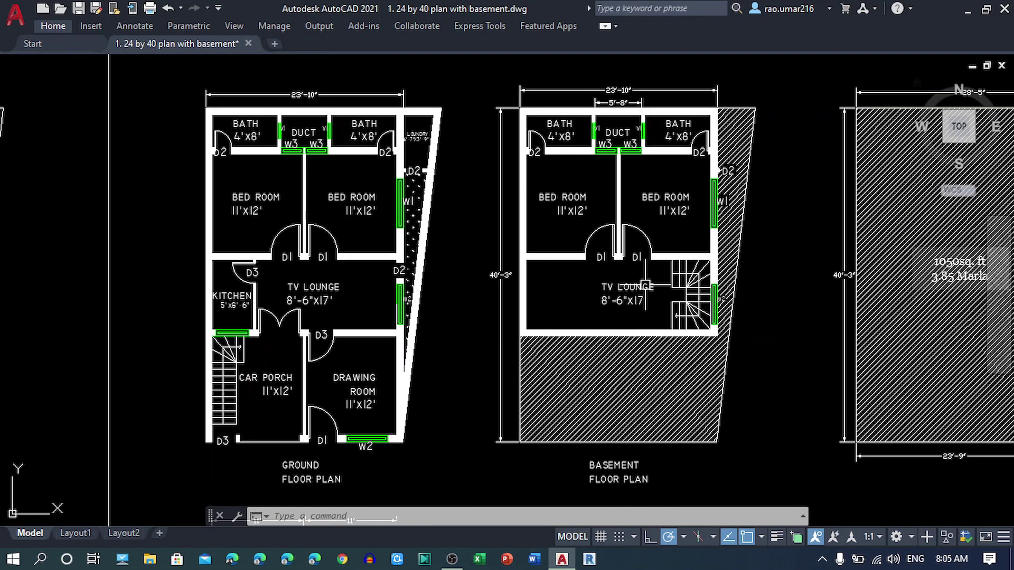
scroll(720, 223, up, 1)
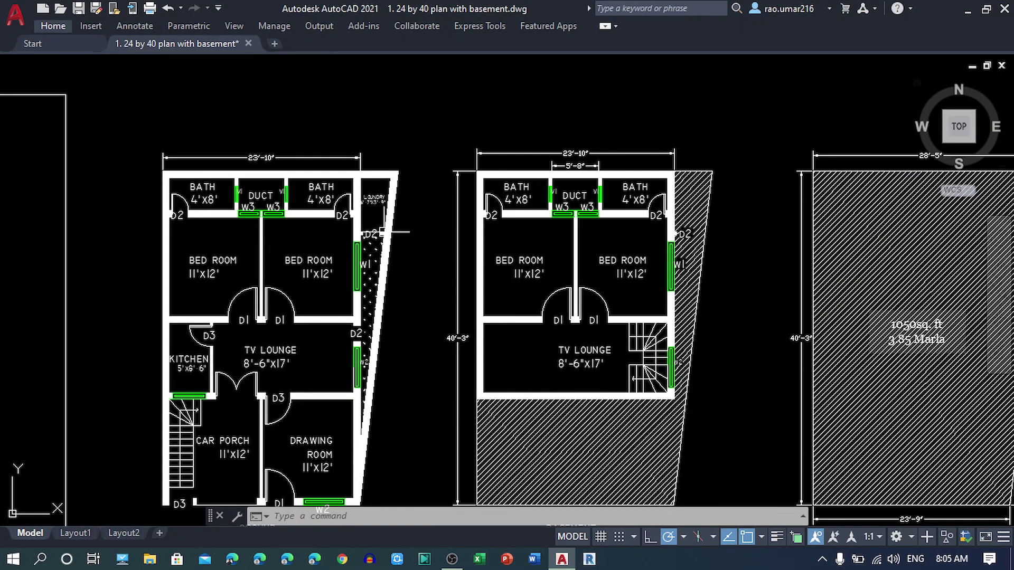
scroll(369, 173, up, 4)
scroll(370, 180, down, 5)
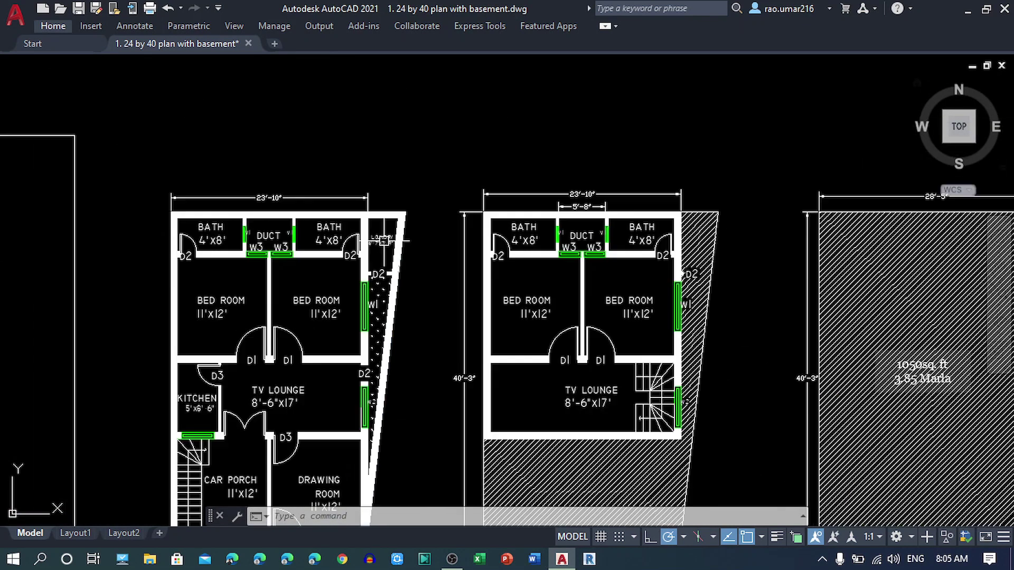
scroll(369, 179, down, 1)
middle_drag(417, 333, 560, 194)
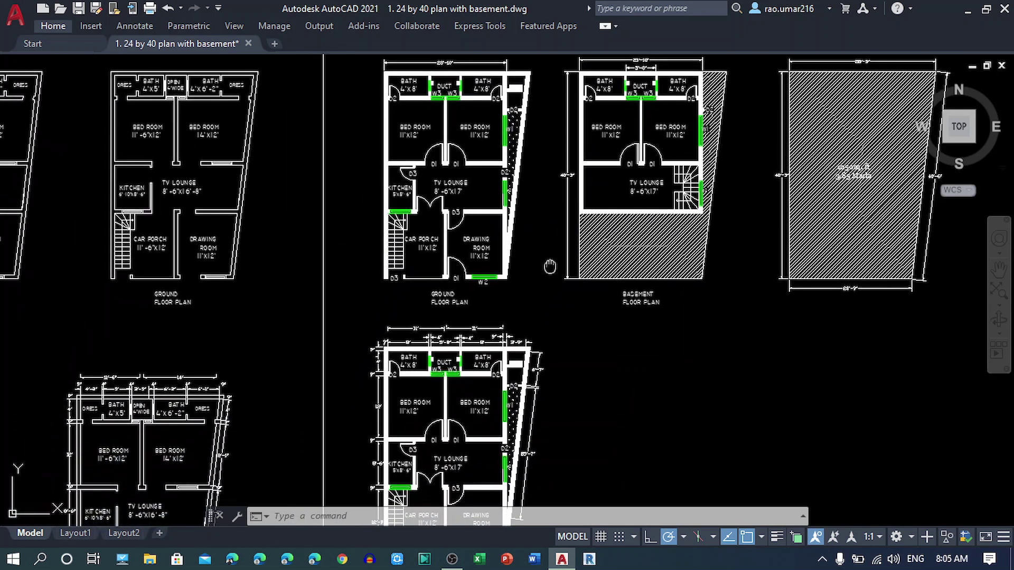
Step: Pan left to the line-drawing basement and ground floor plans
scroll(561, 195, up, 2)
scroll(560, 194, up, 2)
mouse_move(465, 296)
middle_down()
mouse_move(615, 299)
mouse_move(774, 360)
middle_up()
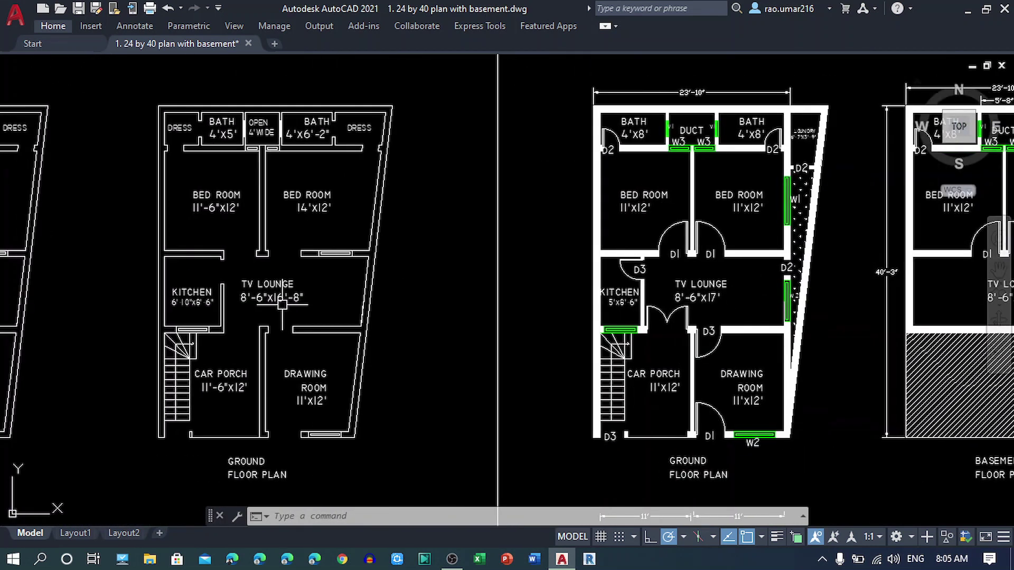
middle_drag(140, 336, 415, 288)
mouse_move(632, 284)
middle_down()
mouse_move(675, 201)
mouse_move(674, 74)
middle_up()
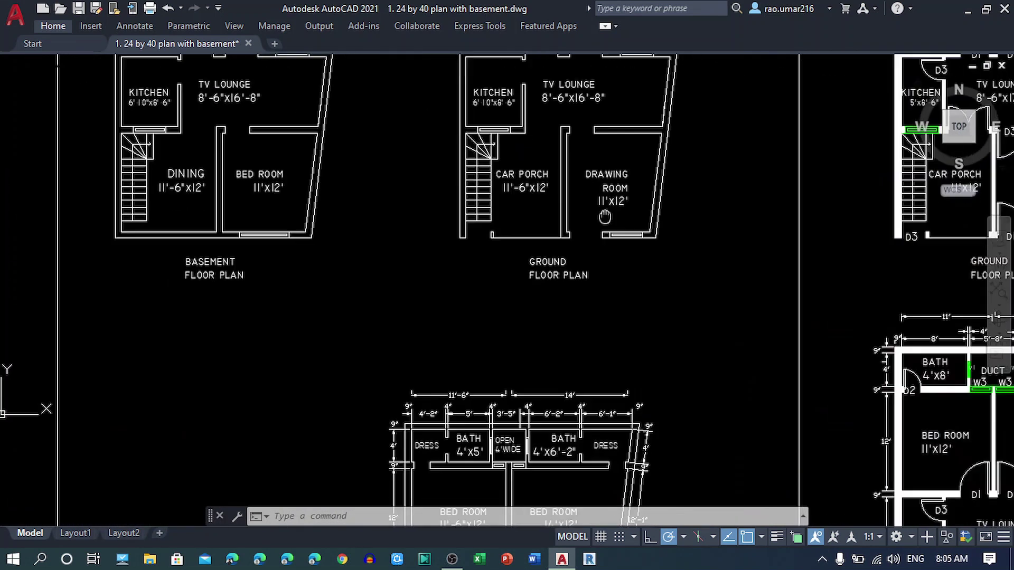
middle_drag(465, 475, 459, 323)
Step: Recentre and enlarge the plain basement and ground floor plans side by side
scroll(454, 317, down, 1)
scroll(438, 372, down, 1)
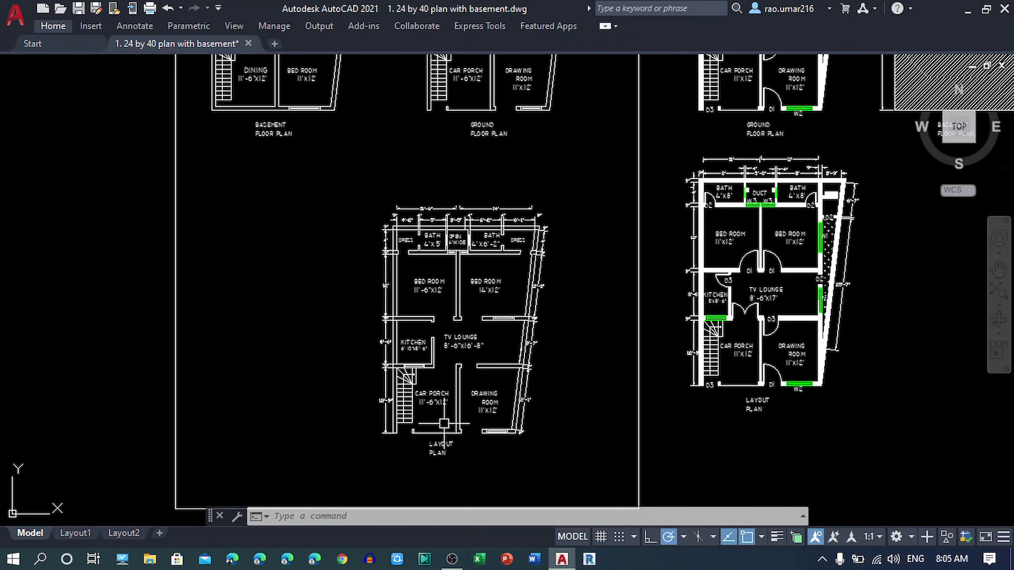
middle_drag(438, 406, 428, 491)
middle_drag(370, 179, 367, 220)
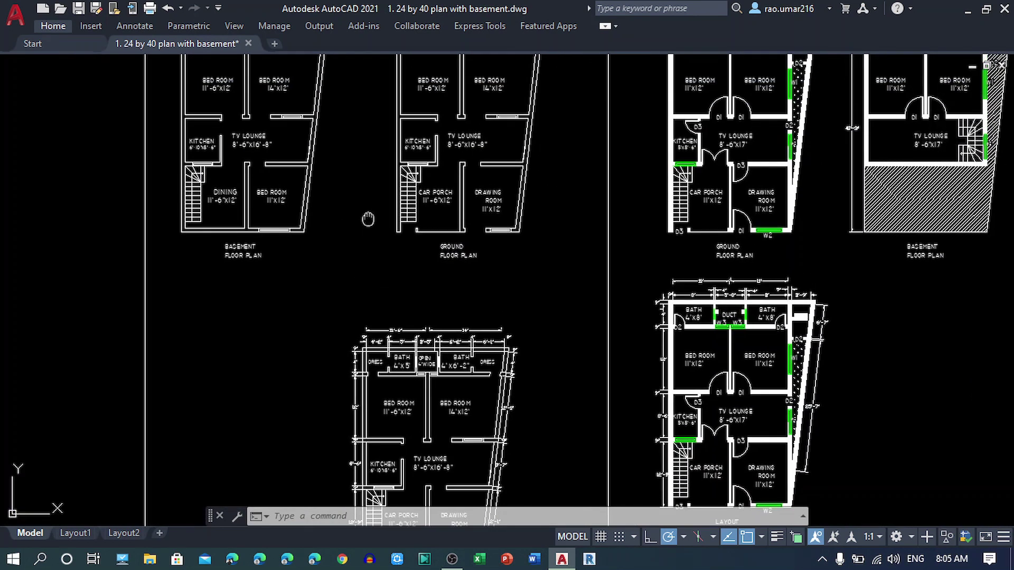
middle_drag(296, 200, 279, 371)
scroll(279, 372, up, 1)
scroll(299, 268, up, 1)
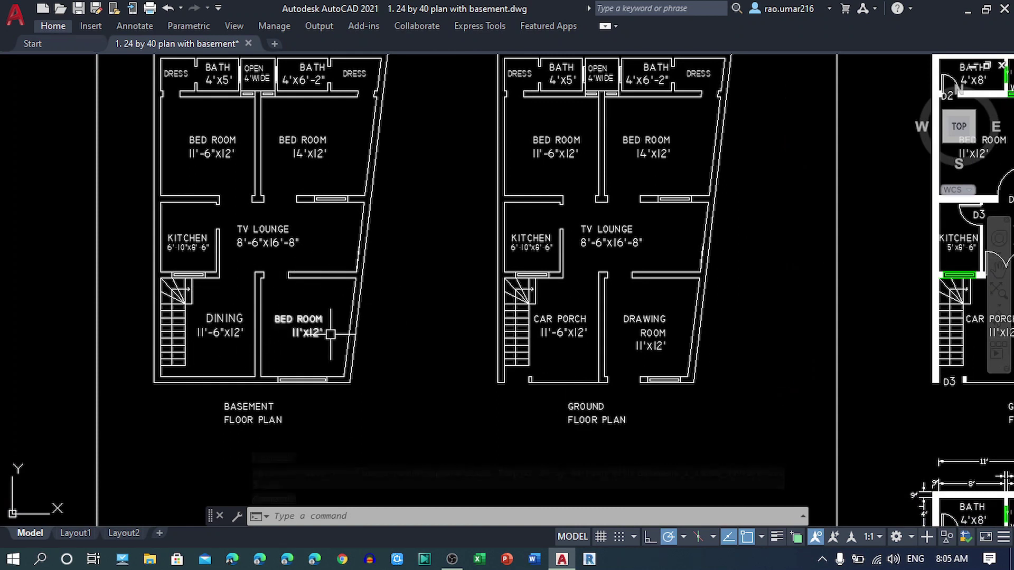
Step: Close in on the basement's upper bedrooms (11'-6"x12', 14'x12'), baths and dining
scroll(423, 322, up, 2)
middle_drag(423, 321, 429, 369)
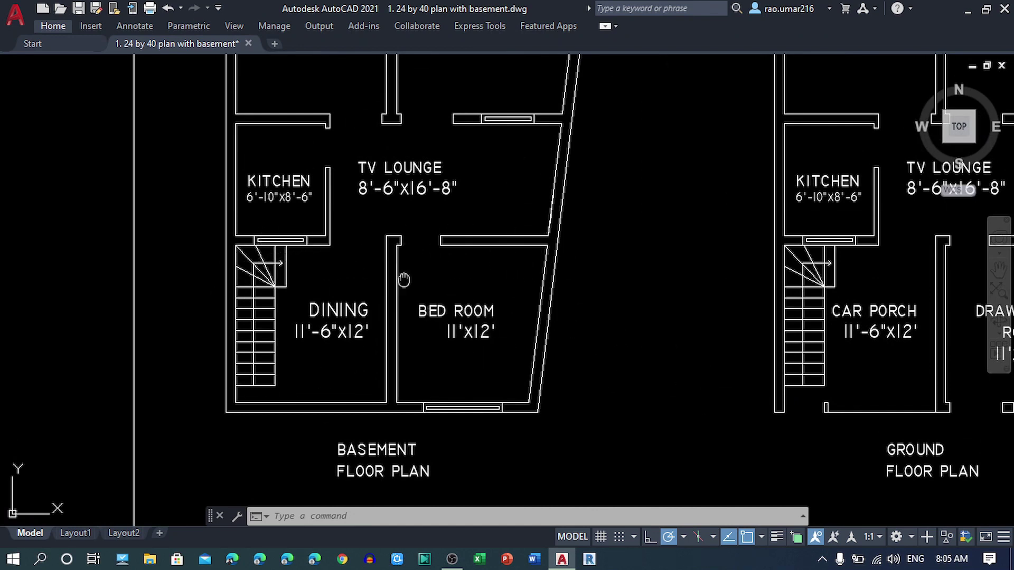
middle_drag(403, 280, 370, 454)
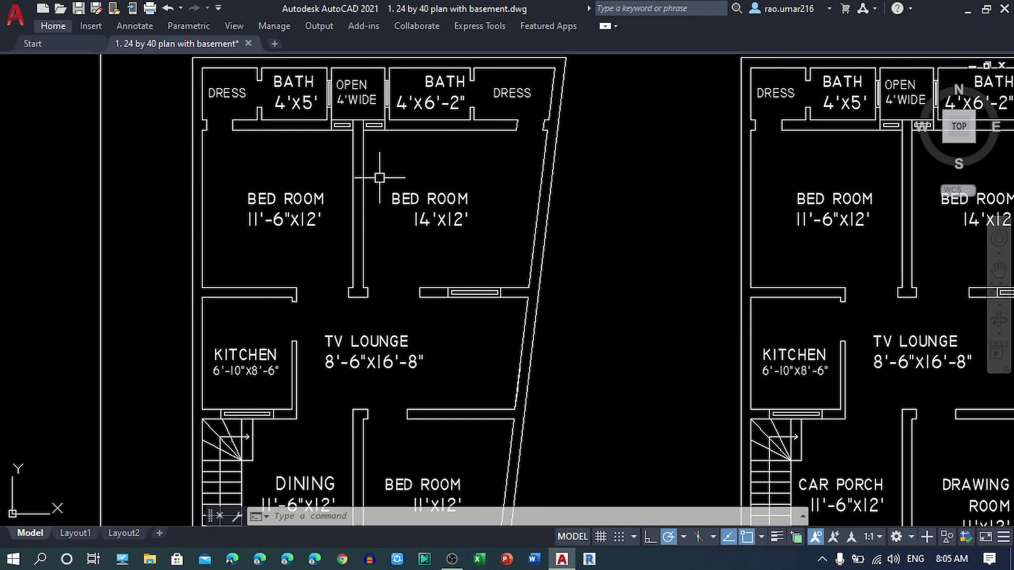
mouse_move(260, 353)
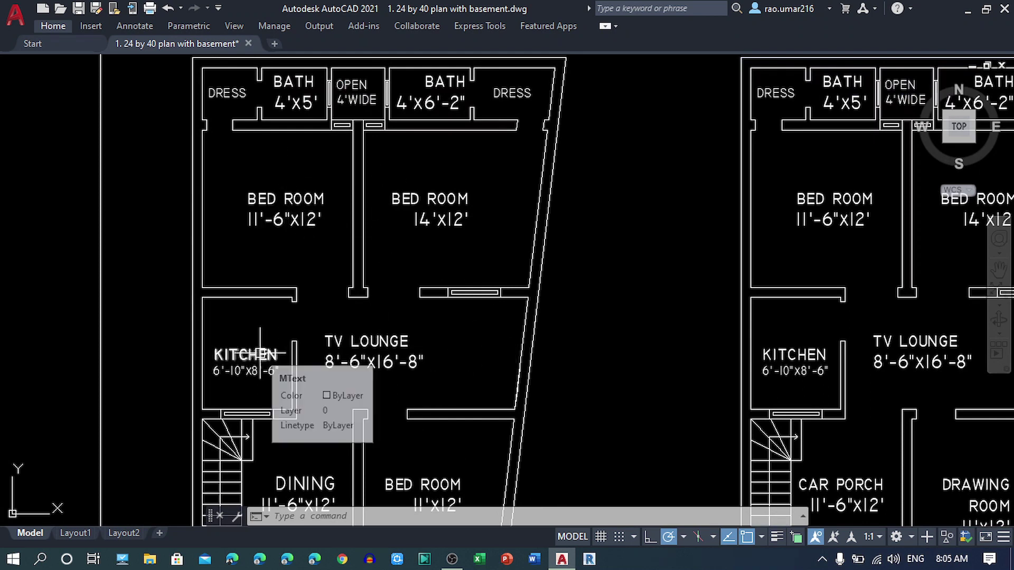
middle_drag(260, 354, 252, 235)
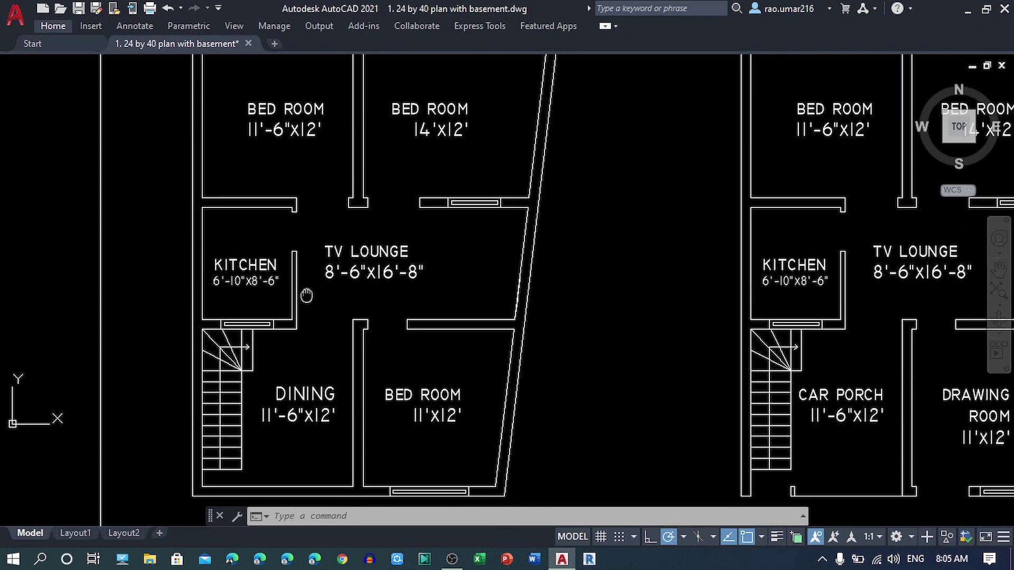
middle_drag(300, 477, 300, 444)
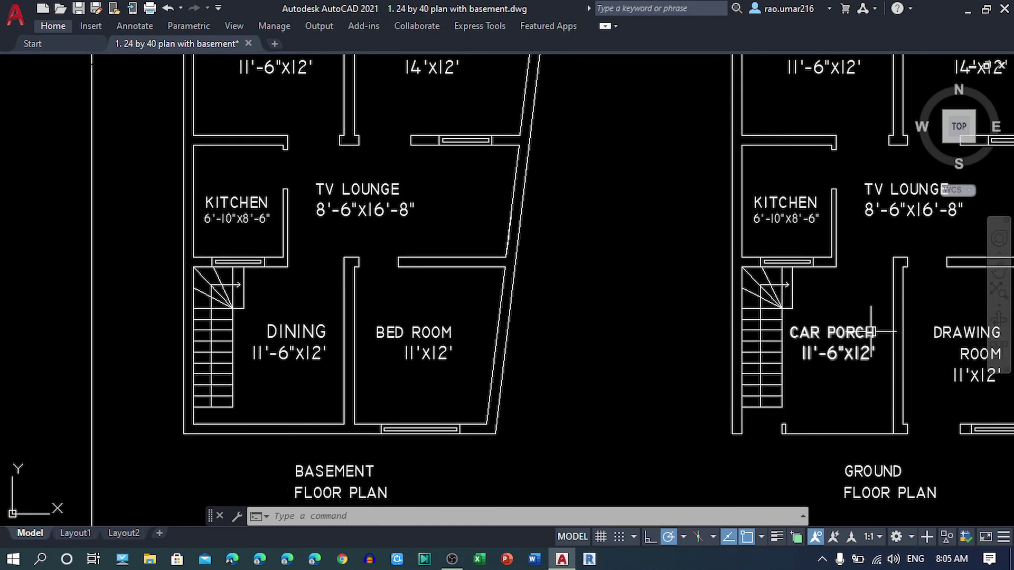
Step: Show the car porch and plan titles, then centre on the dining room, kitchen and TV lounge
mouse_move(837, 338)
middle_down()
mouse_move(525, 327)
mouse_move(749, 345)
mouse_move(713, 425)
middle_up()
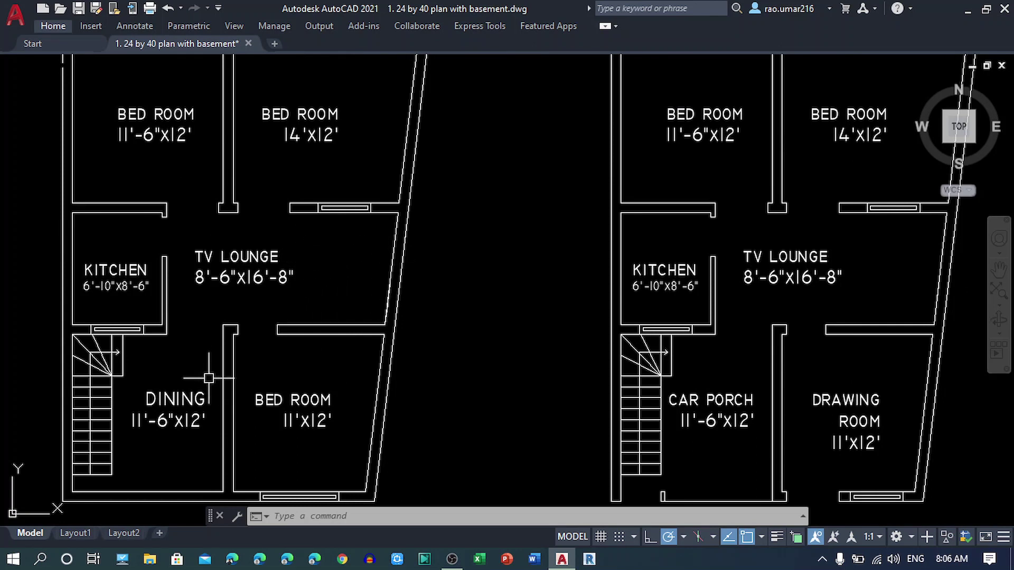
middle_drag(237, 359, 238, 340)
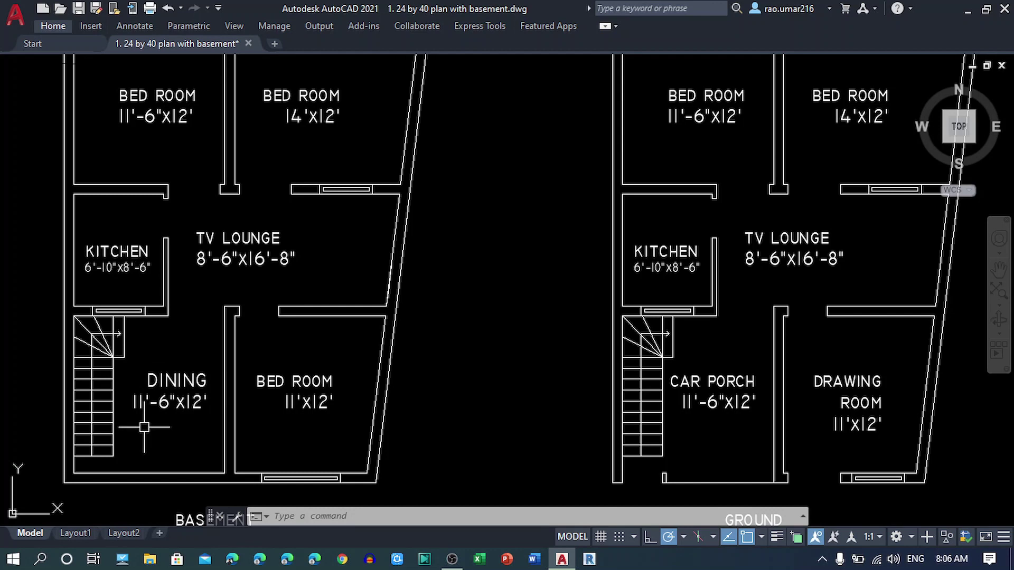
scroll(153, 433, up, 2)
middle_drag(148, 423, 203, 415)
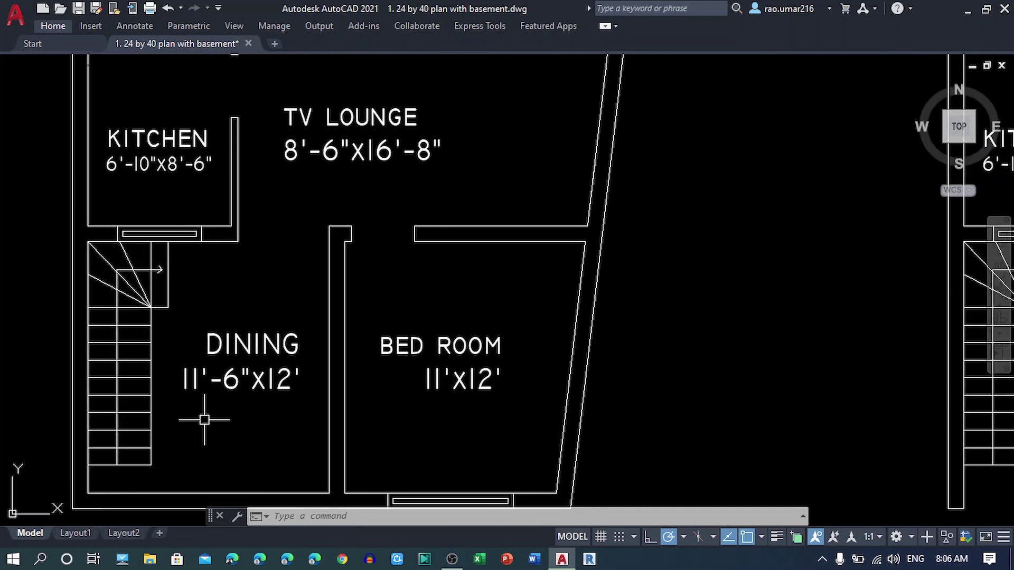
middle_drag(438, 410, 389, 394)
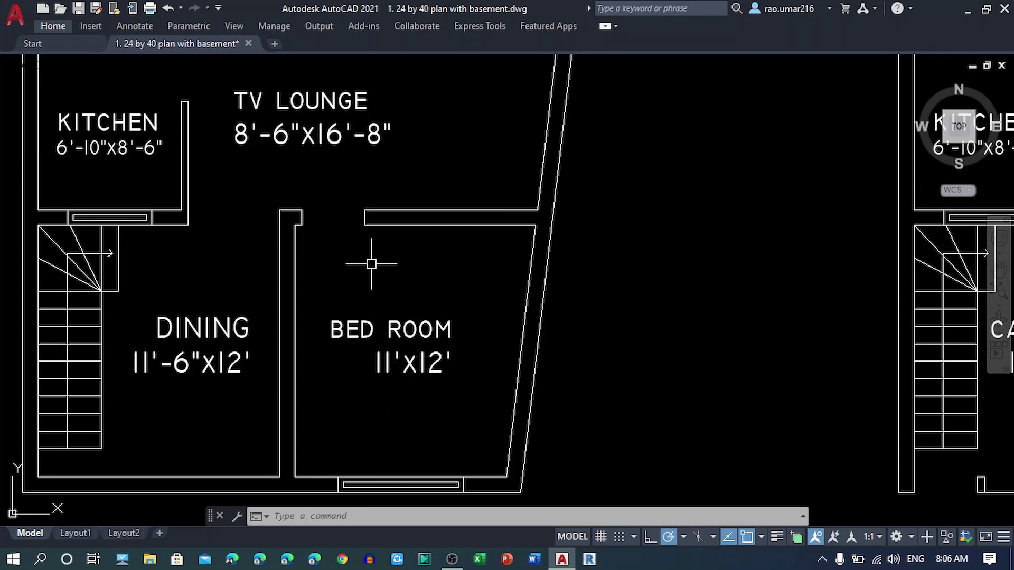
Step: Zoom back out and reframe the full basement plan
scroll(369, 335, down, 2)
mouse_move(441, 313)
middle_down()
mouse_move(397, 244)
mouse_move(391, 159)
middle_up()
scroll(391, 159, up, 2)
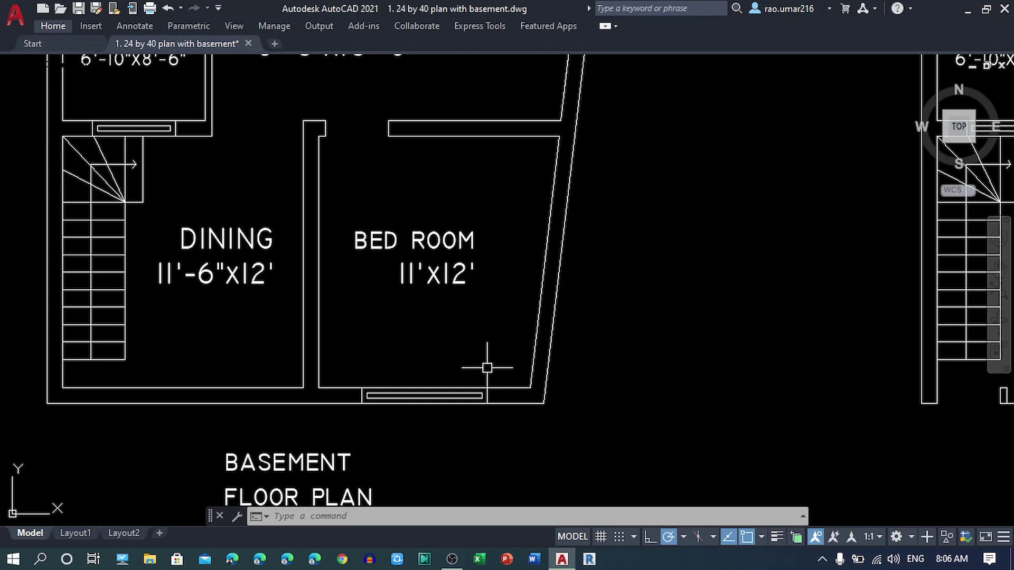
scroll(455, 316, down, 1)
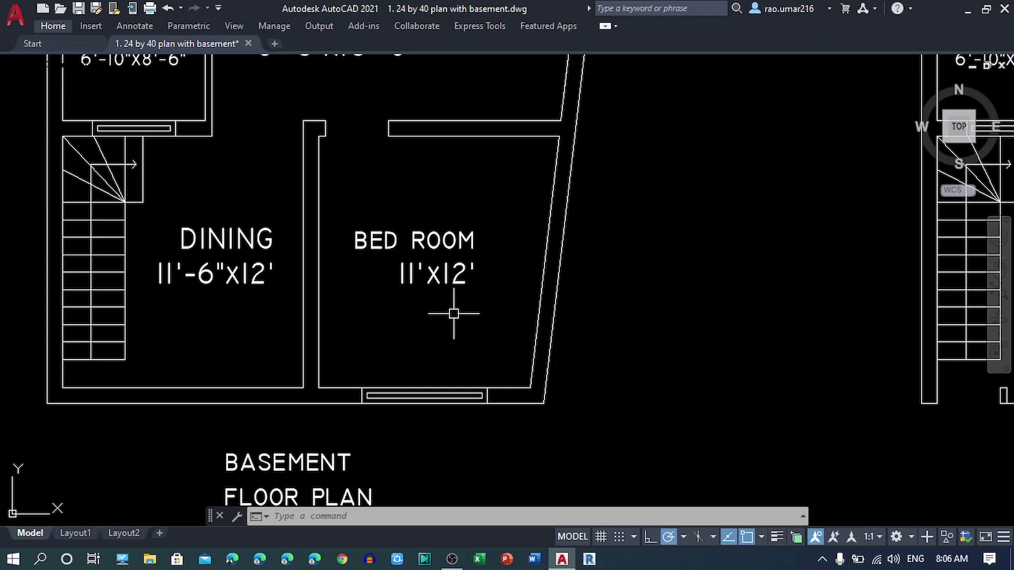
scroll(454, 343, up, 3)
scroll(455, 344, down, 2)
scroll(463, 419, down, 3)
mouse_move(464, 418)
middle_down()
mouse_move(463, 343)
mouse_move(471, 418)
middle_up()
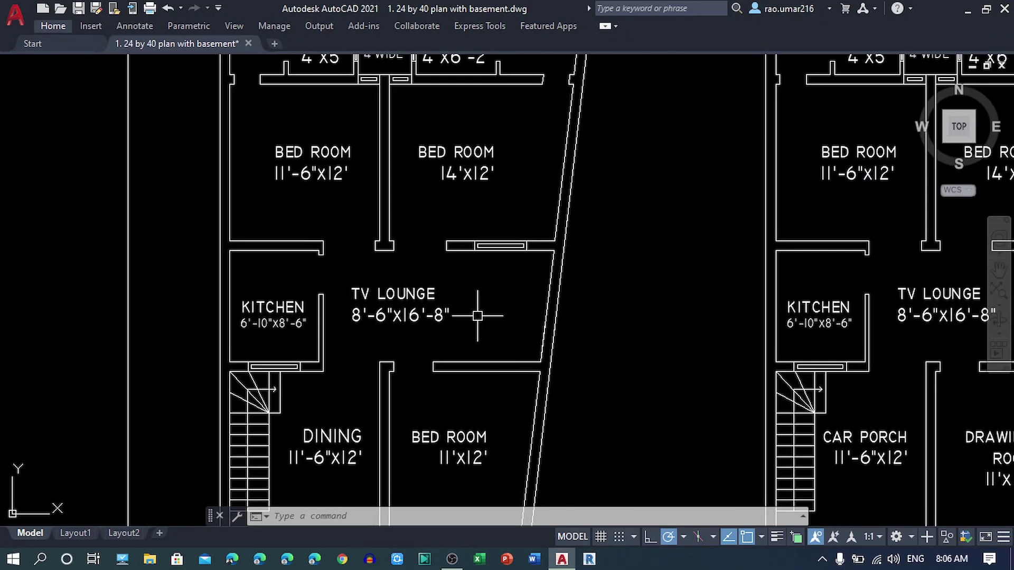
Step: Zoom into the basement's bath and dress row above the upper bedrooms
middle_drag(451, 275, 444, 300)
scroll(424, 247, up, 2)
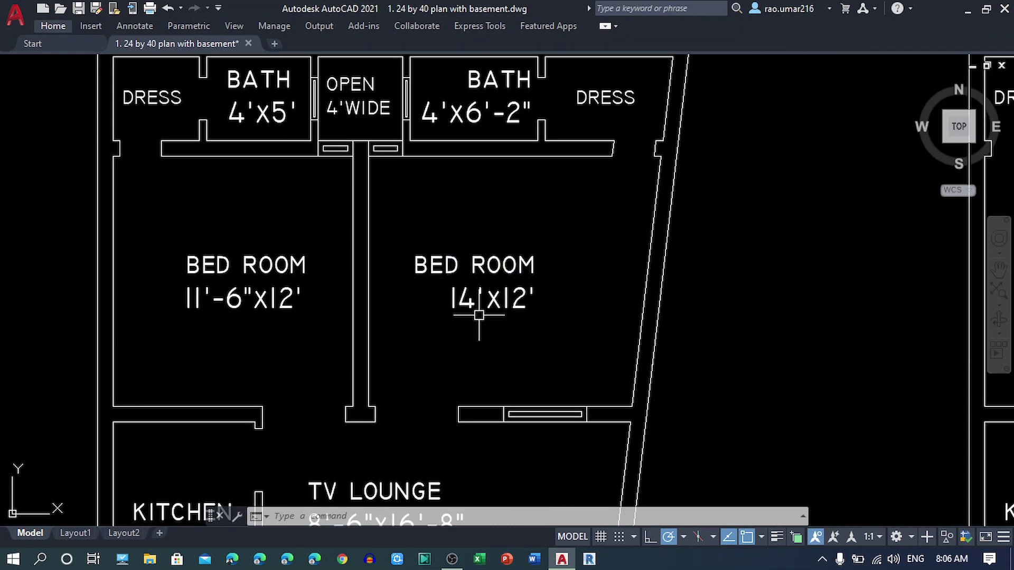
scroll(471, 338, down, 2)
middle_drag(471, 340, 469, 382)
scroll(470, 381, up, 2)
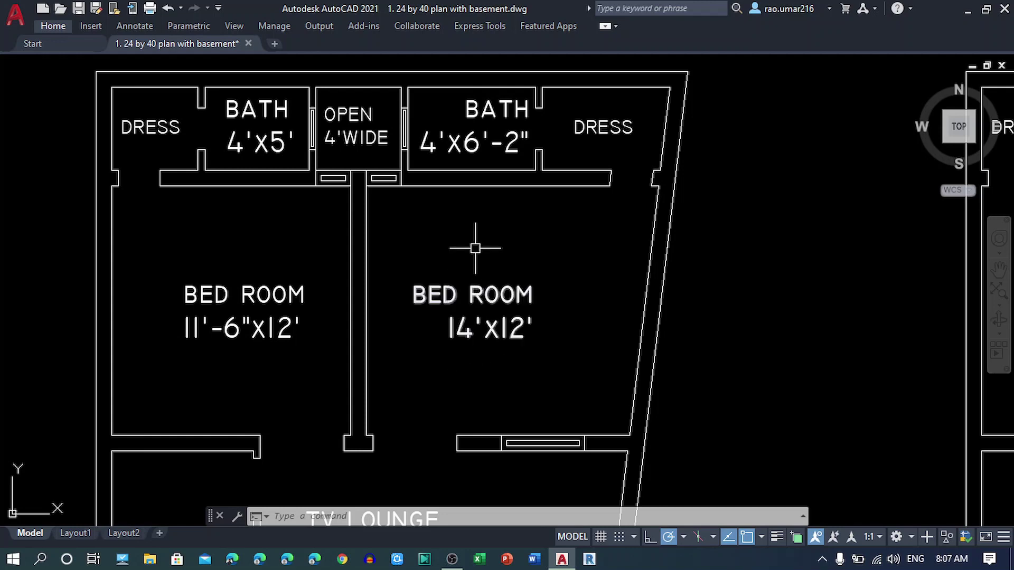
middle_drag(473, 243, 468, 294)
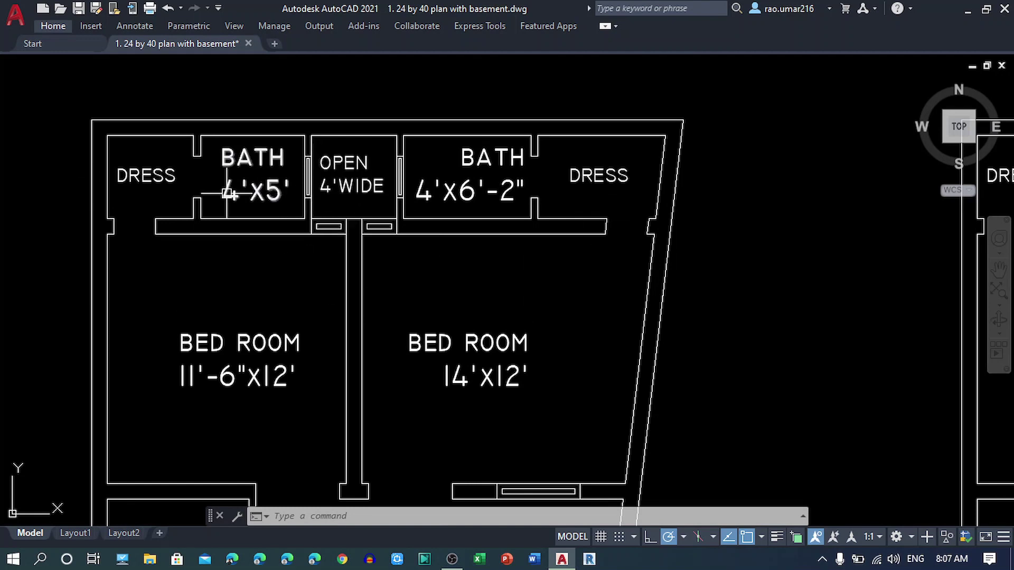
Step: Open the 4'X5' bath label, cancel with Esc, and zoom out toward the other plans
double_click(265, 191)
key(Escape)
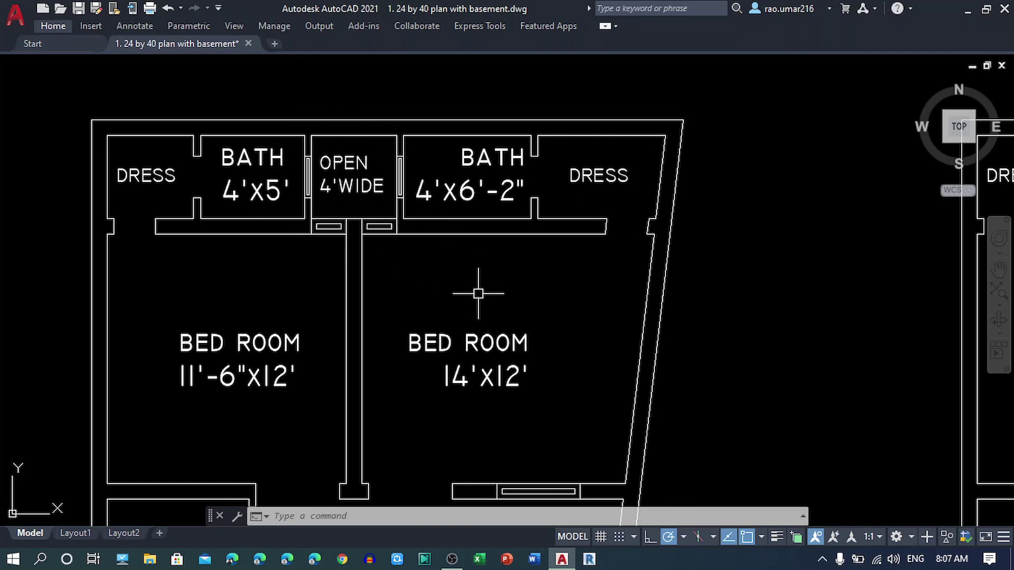
scroll(479, 293, down, 7)
middle_drag(592, 338, 365, 322)
Step: Move through the ground floor plan's lower rooms up to the kitchen and TV Lounge
scroll(399, 429, up, 3)
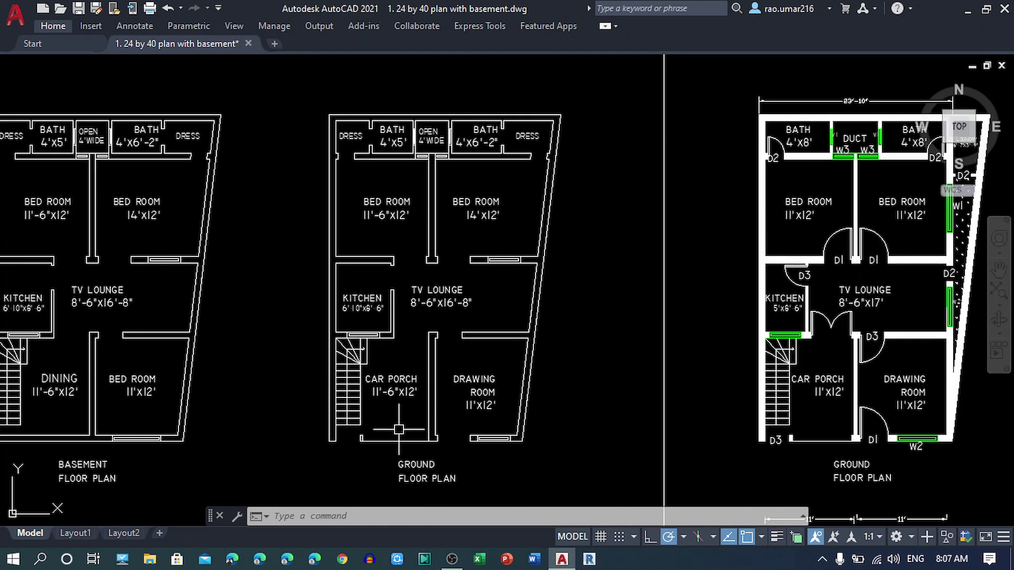
middle_drag(398, 429, 407, 370)
scroll(418, 407, up, 4)
middle_drag(399, 211, 358, 285)
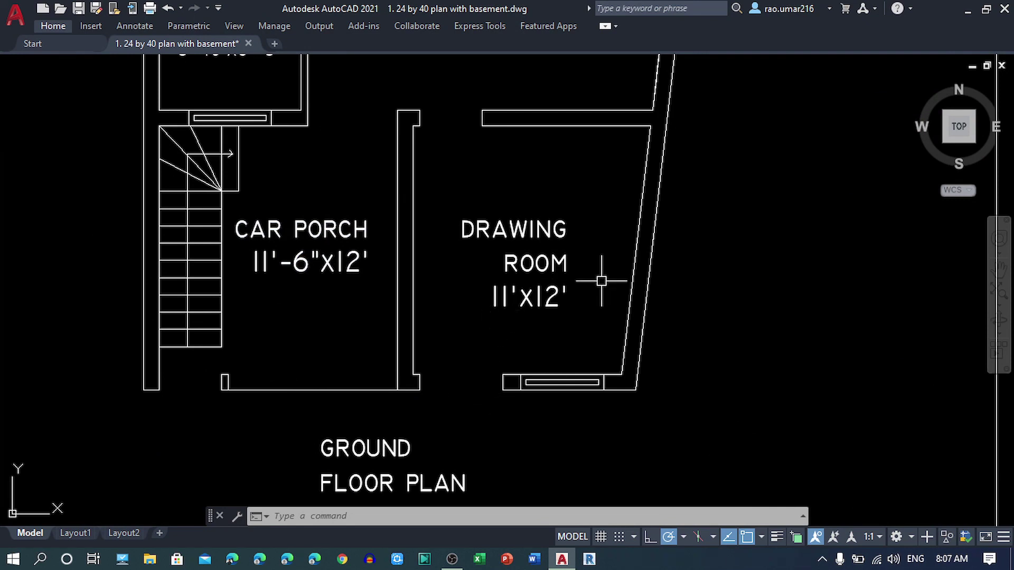
middle_drag(565, 192, 554, 385)
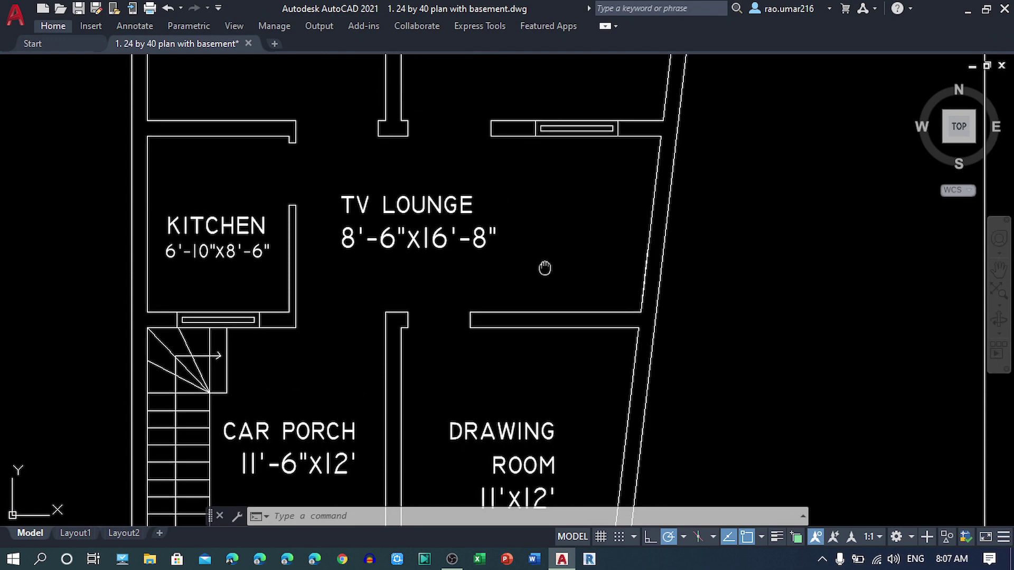
middle_drag(544, 269, 556, 310)
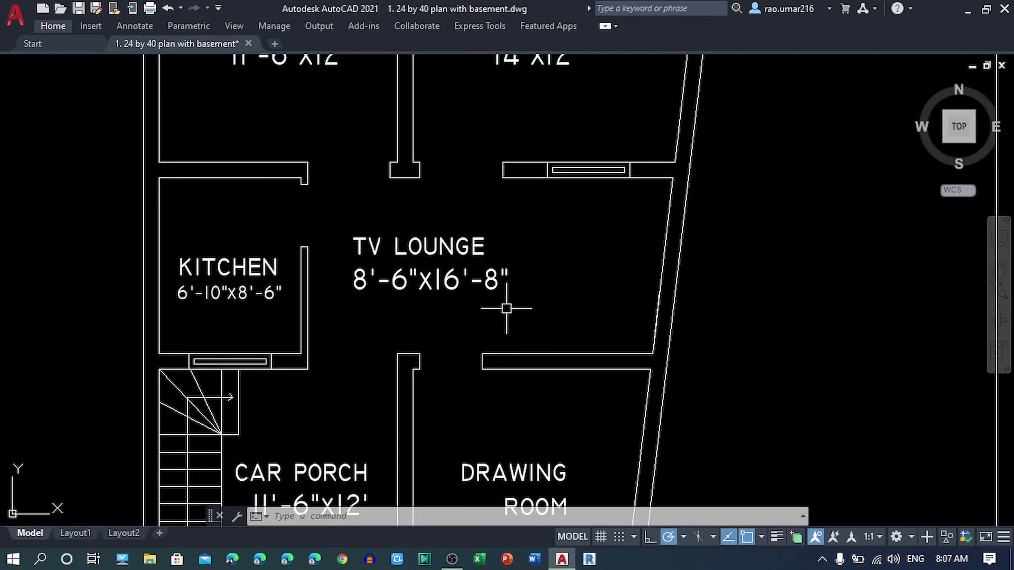
Step: Centre the left plan's TV Lounge and kitchen, then move up to the bedrooms, baths and dress rooms
scroll(506, 308, down, 5)
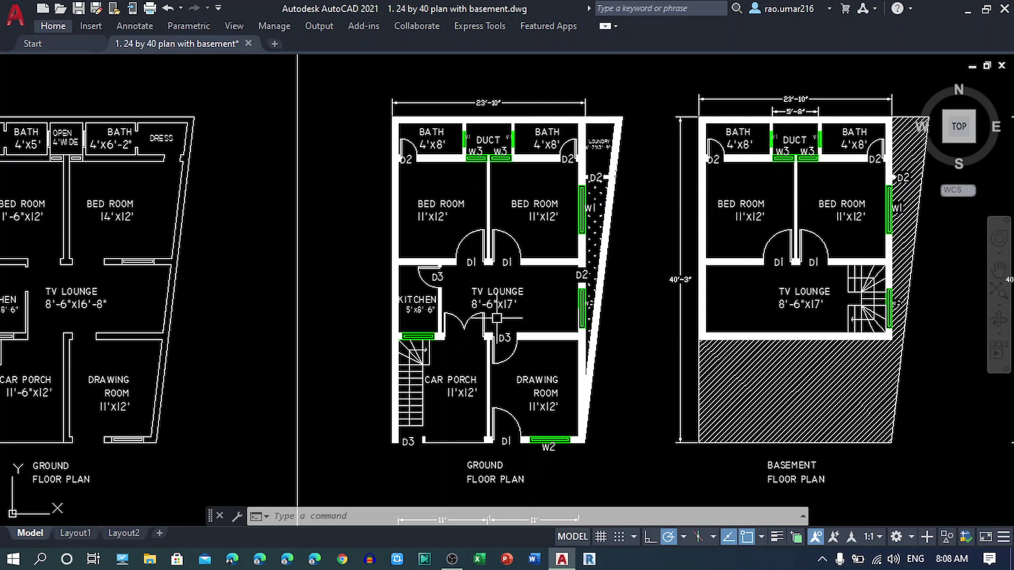
scroll(502, 311, up, 5)
scroll(523, 295, down, 3)
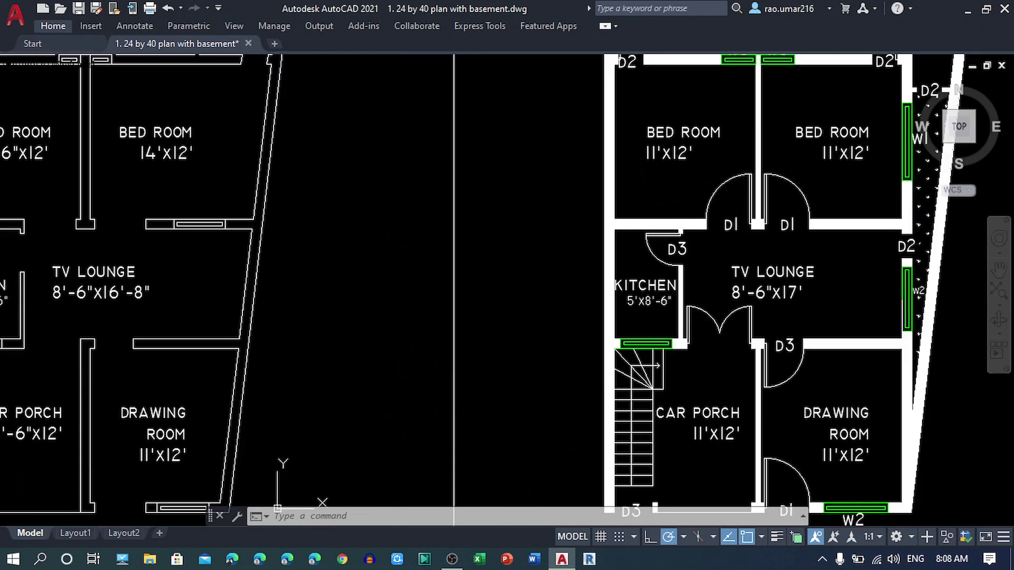
scroll(379, 301, up, 3)
middle_drag(189, 296, 549, 306)
scroll(379, 302, up, 2)
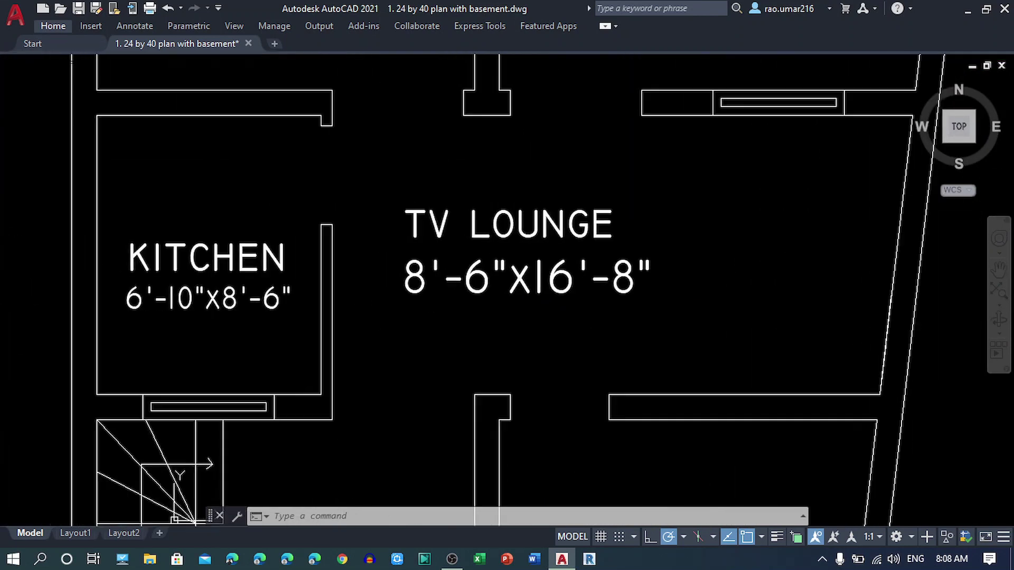
scroll(640, 356, down, 2)
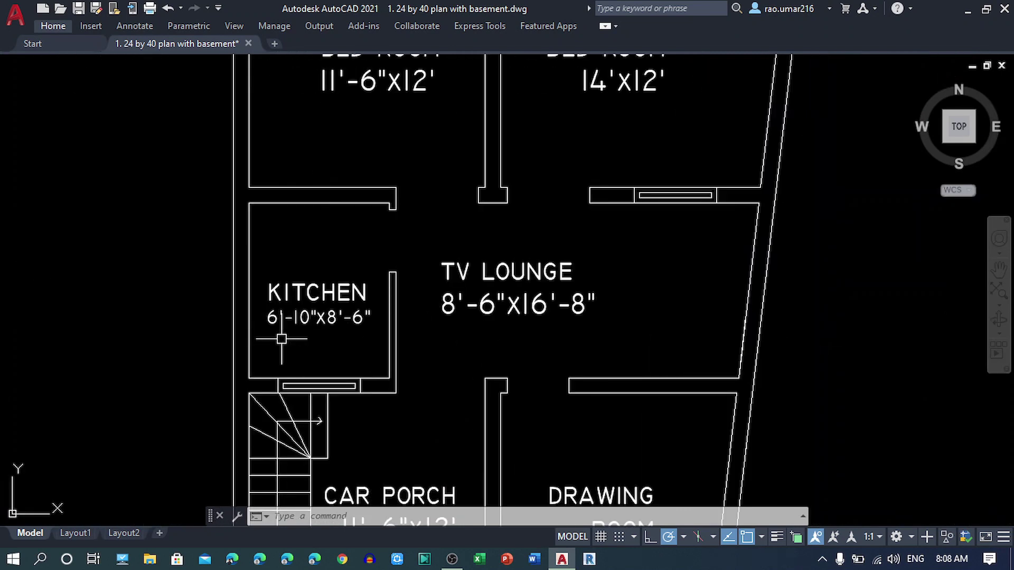
mouse_move(522, 168)
middle_down()
mouse_move(416, 331)
mouse_move(443, 392)
middle_up()
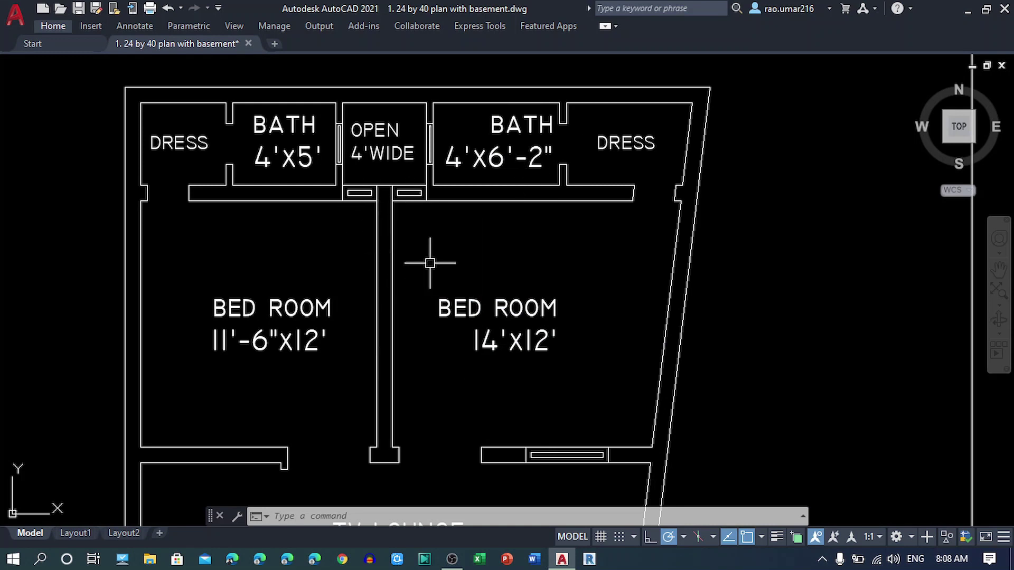
Step: Pan around the line-drawing plan to view the bedrooms, TV lounge, kitchen and car porch
middle_drag(436, 265, 437, 290)
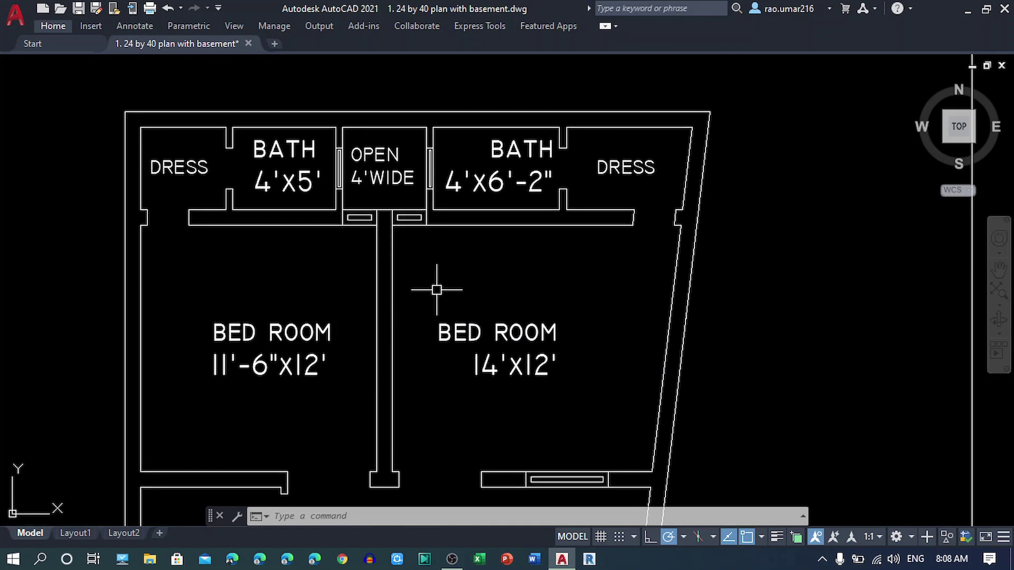
scroll(437, 289, down, 3)
middle_drag(437, 287, 334, 255)
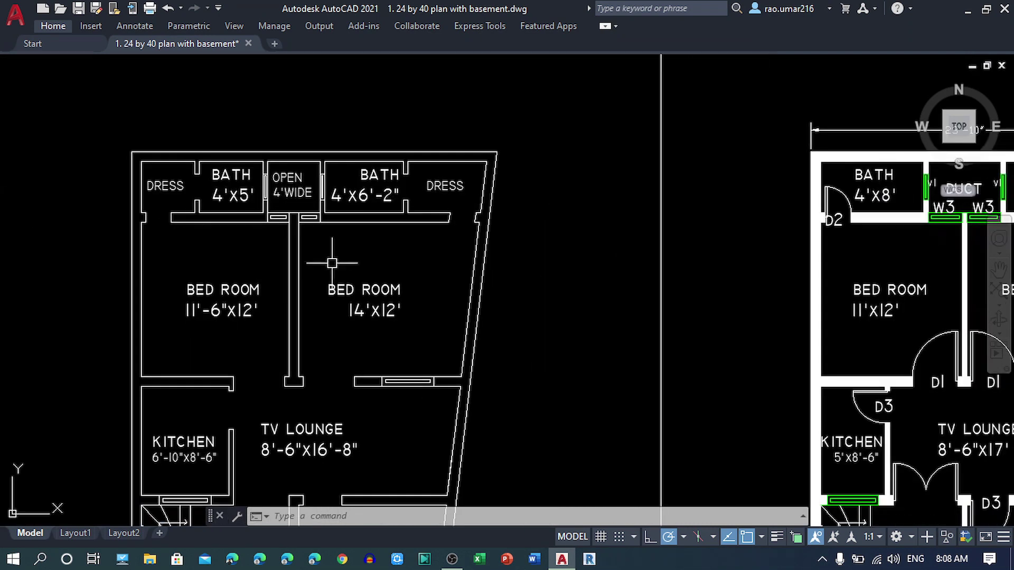
middle_drag(345, 516, 447, 361)
scroll(448, 361, down, 3)
scroll(546, 326, up, 1)
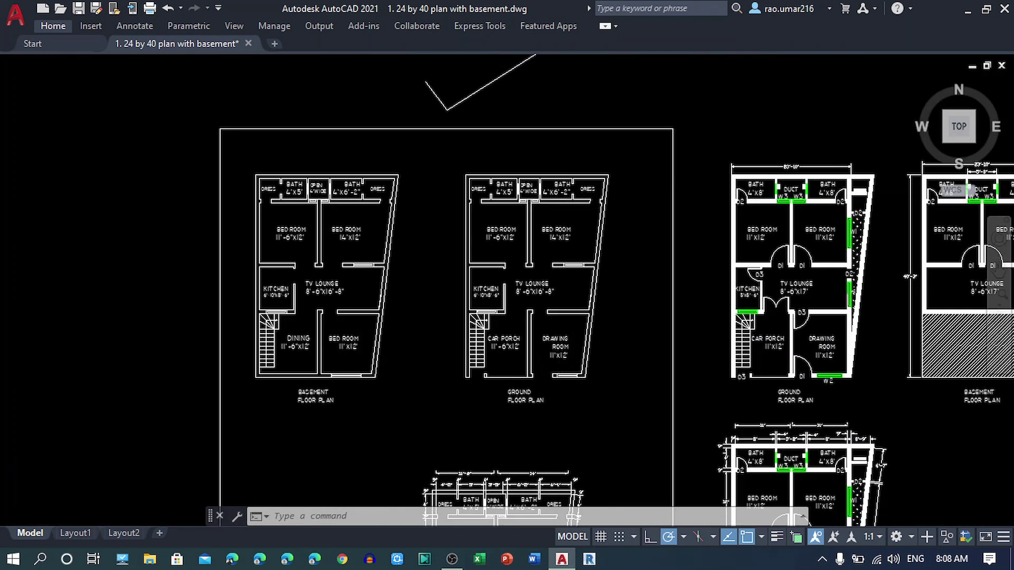
scroll(546, 326, up, 2)
Step: Pan across to frame the coloured ground and basement plans together
middle_drag(547, 325, 589, 382)
middle_drag(826, 346, 589, 343)
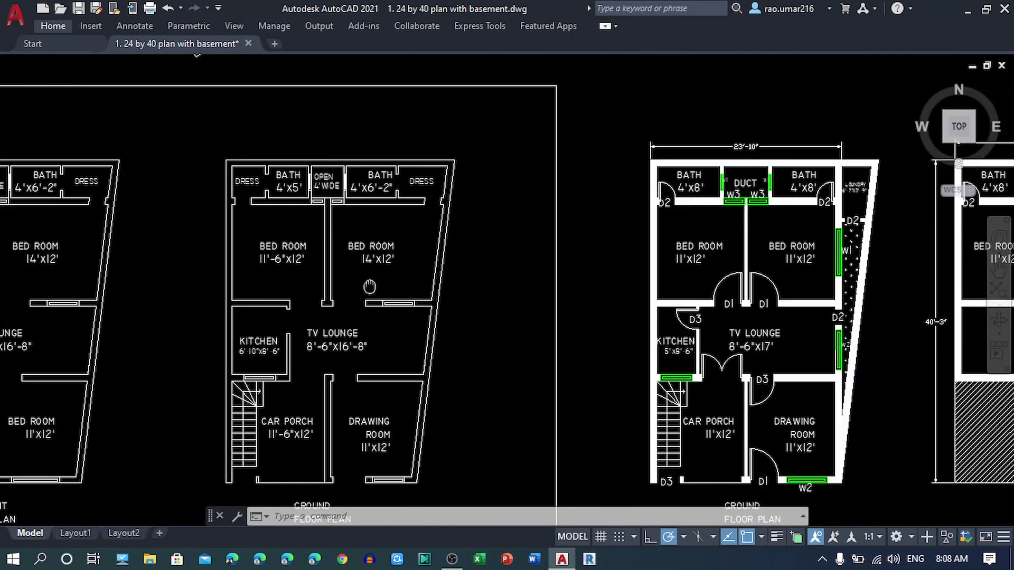
middle_drag(732, 286, 588, 284)
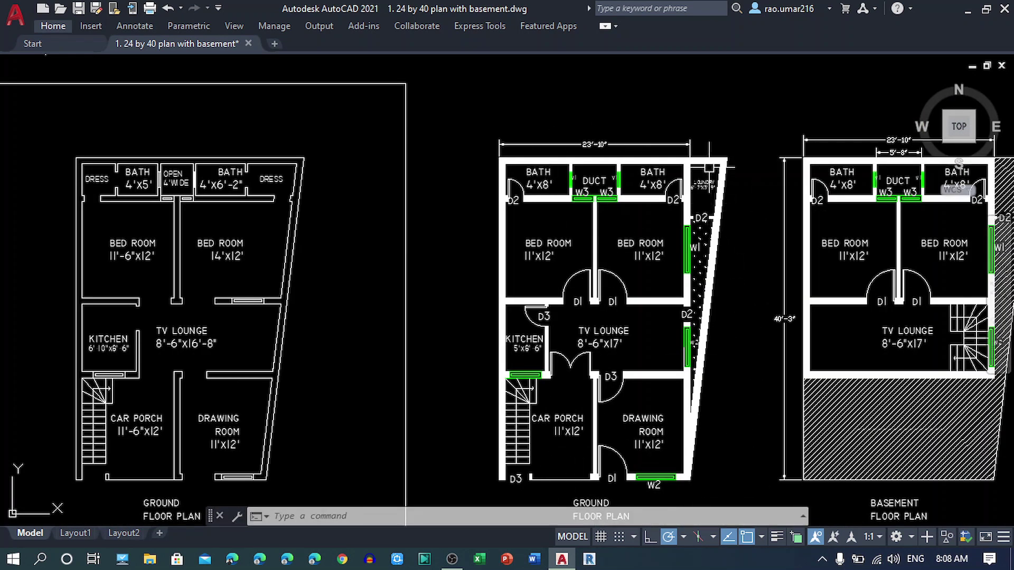
Step: Return to the line-drawing ground floor plan, centred on the TV Lounge
middle_drag(294, 162, 512, 161)
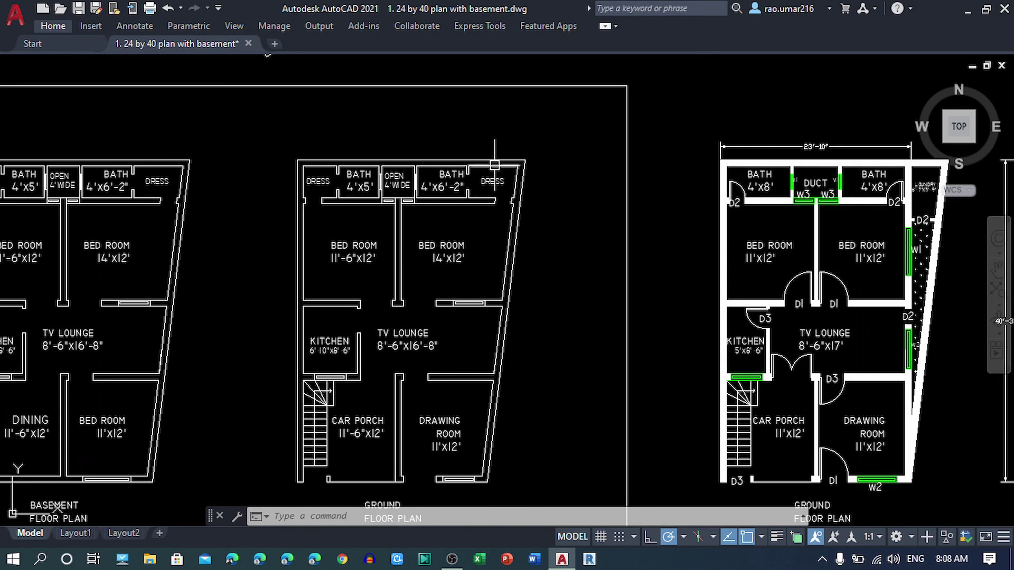
scroll(521, 162, up, 2)
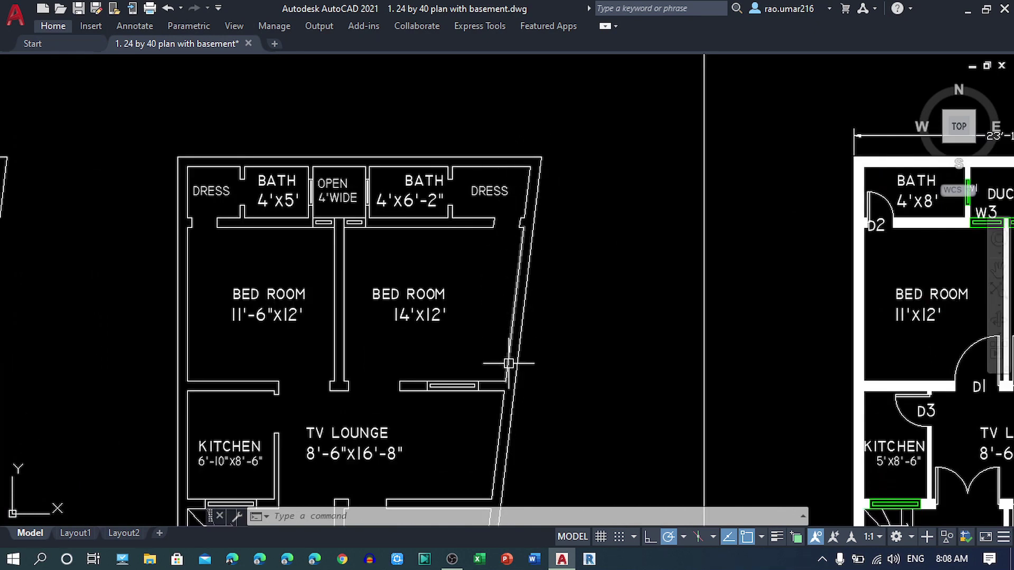
middle_drag(510, 362, 511, 333)
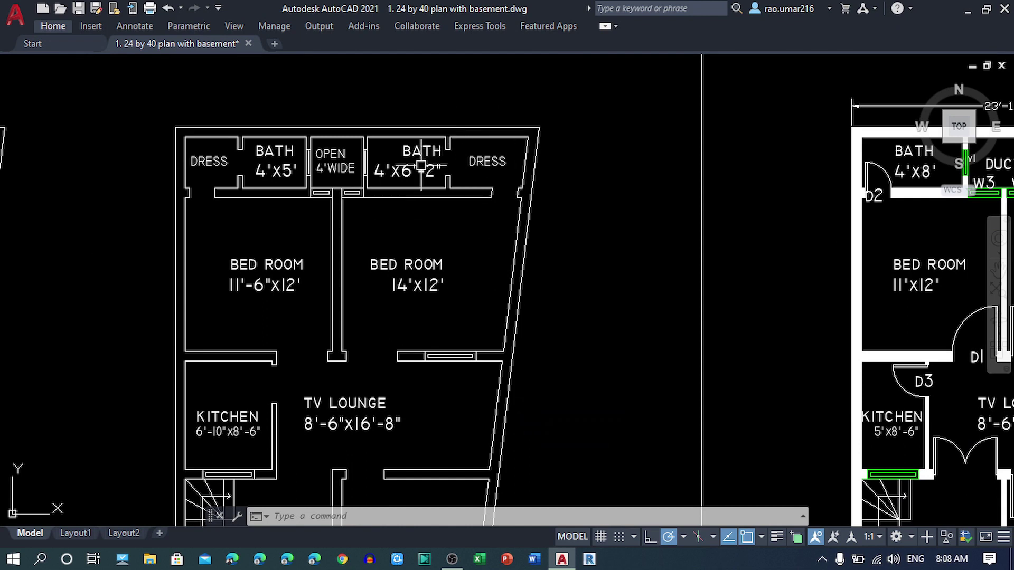
middle_drag(447, 317, 455, 309)
scroll(454, 309, down, 2)
Step: Zoom out to show all three floor plans and the whole sheet
middle_drag(528, 249, 572, 215)
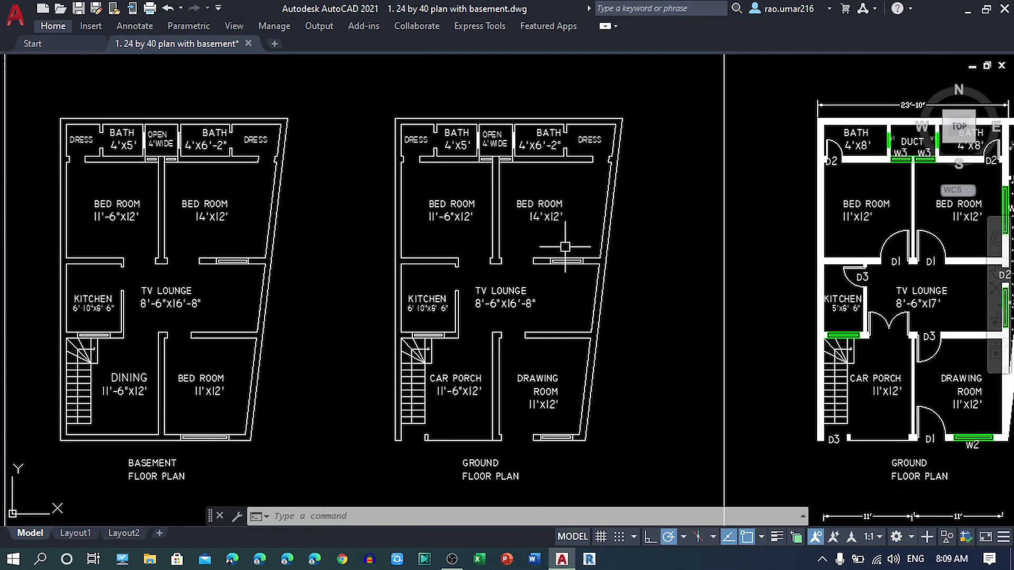
scroll(593, 215, down, 2)
scroll(593, 215, down, 2)
middle_drag(625, 274, 440, 240)
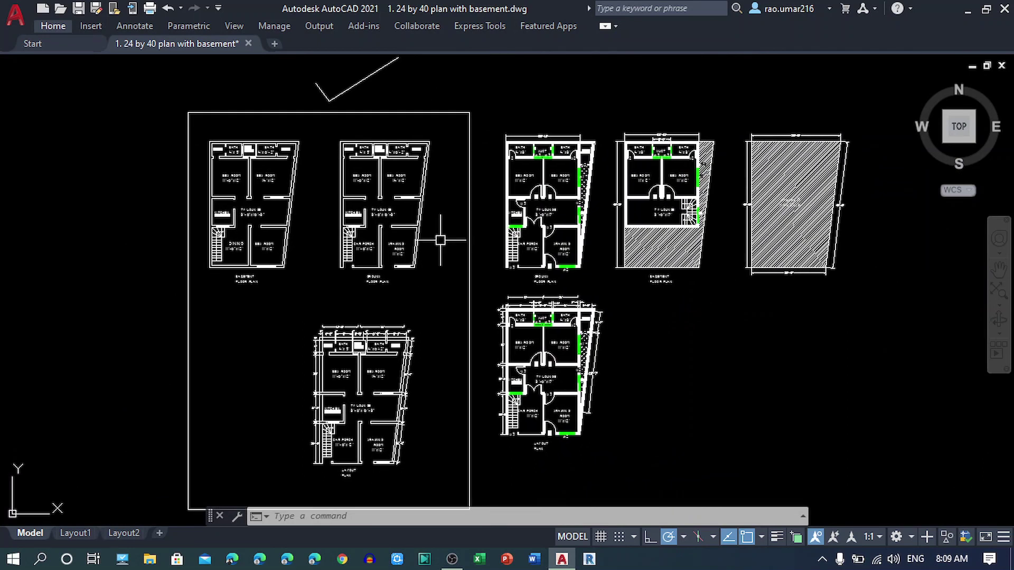